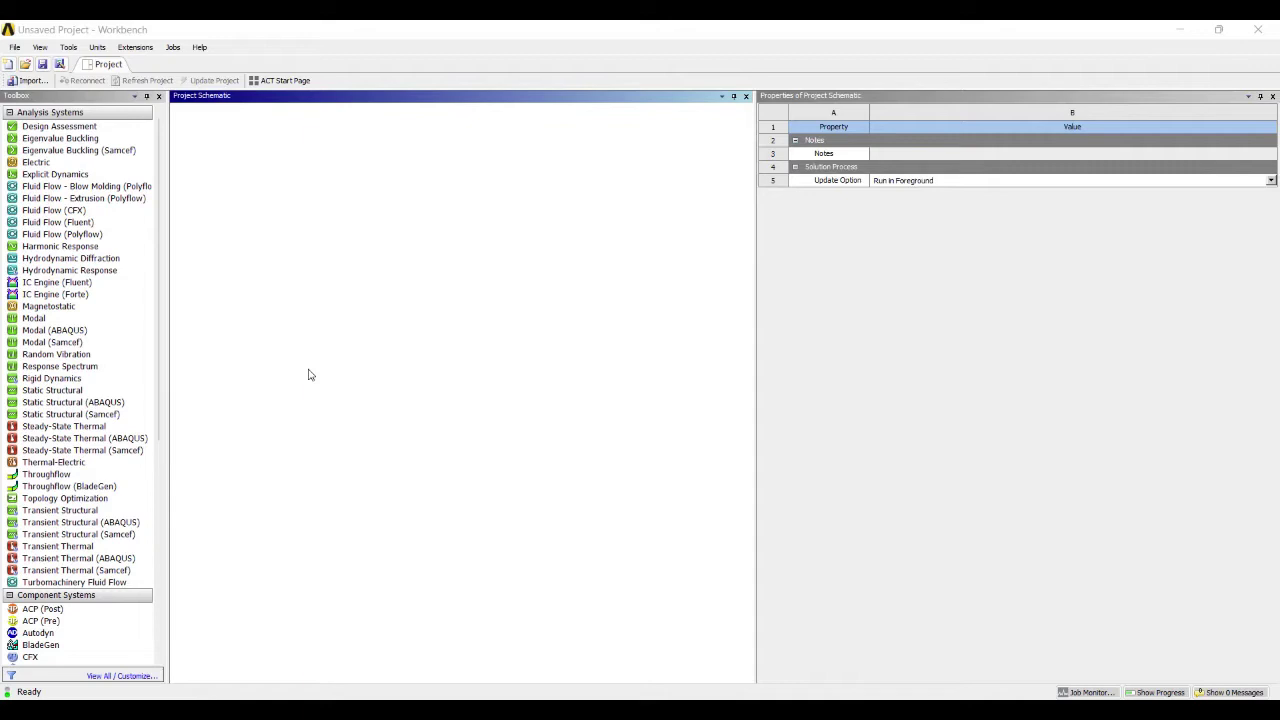
Step: Add a Static Structural analysis system to the project schematic and name it SSB WITH UVL
{"action": "key", "text": "r"}
{"action": "key", "text": "i"}
{"action": "key", "text": "Down"}
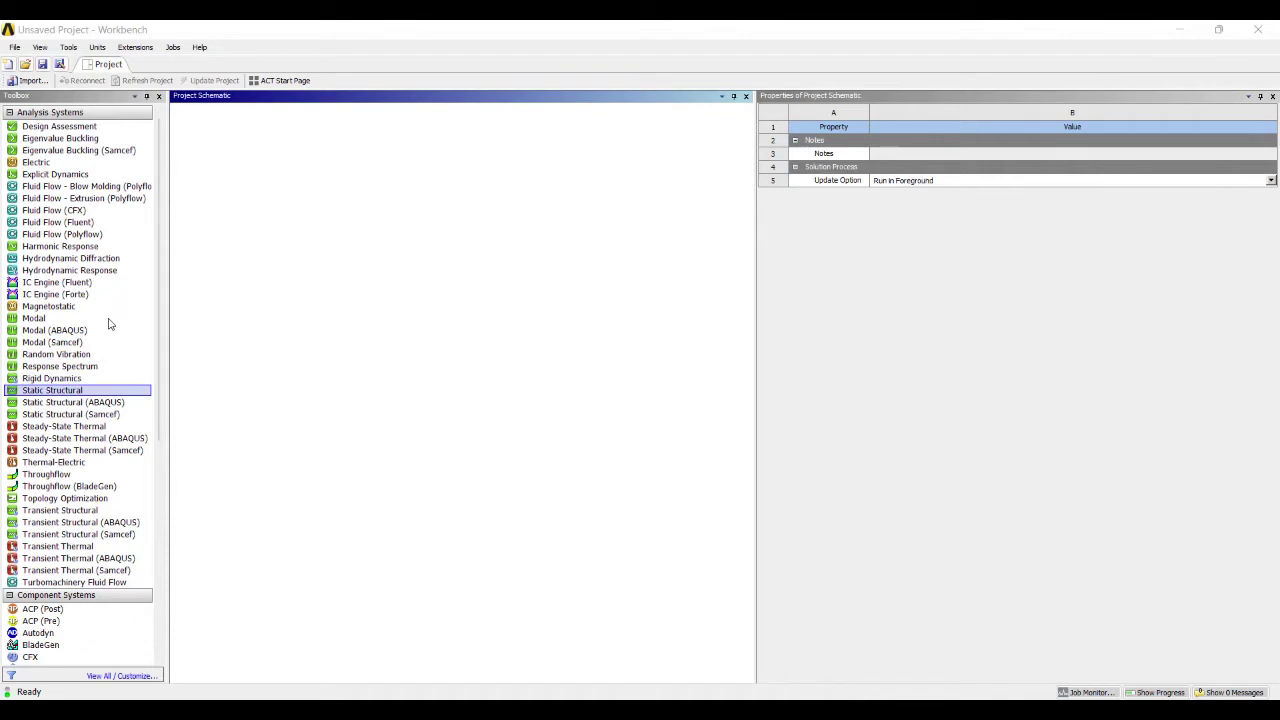
{"action": "key", "text": "Return"}
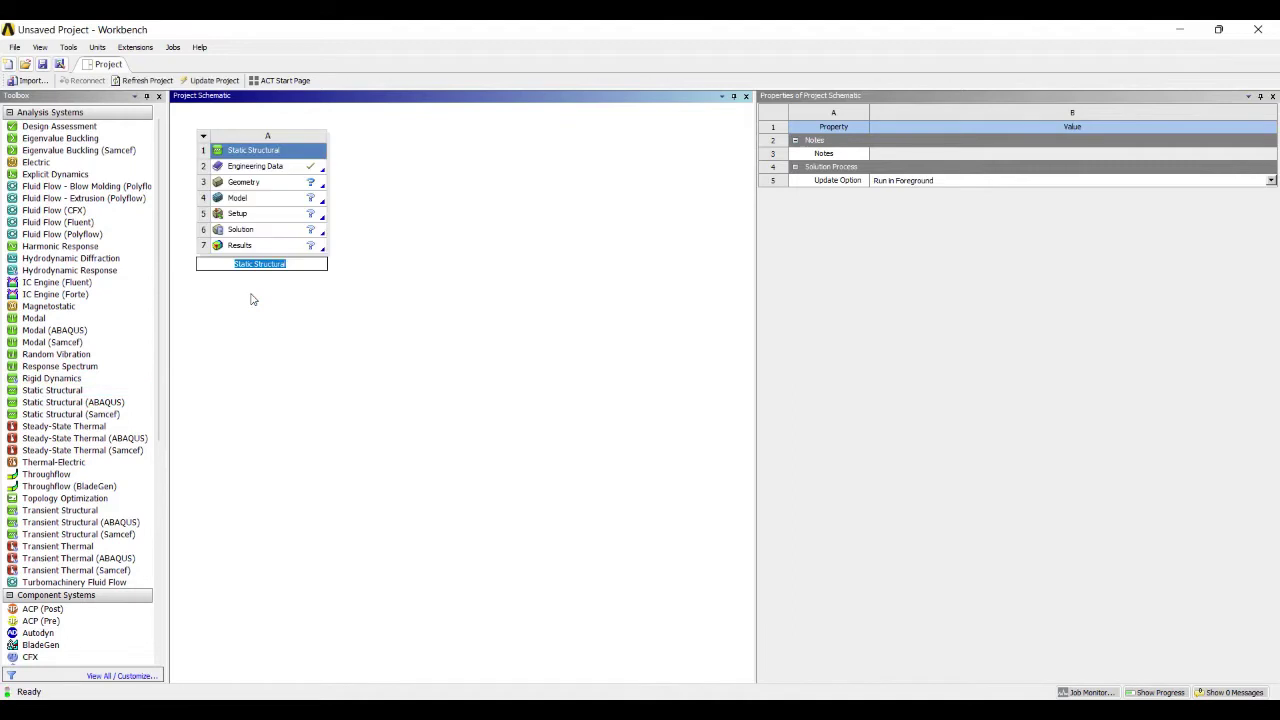
{"action": "type", "text": "SSB WITH UVL"}
Step: Start a new DesignModeler geometry for the Static Structural system
{"action": "left_click", "coordinate": [243, 182]}
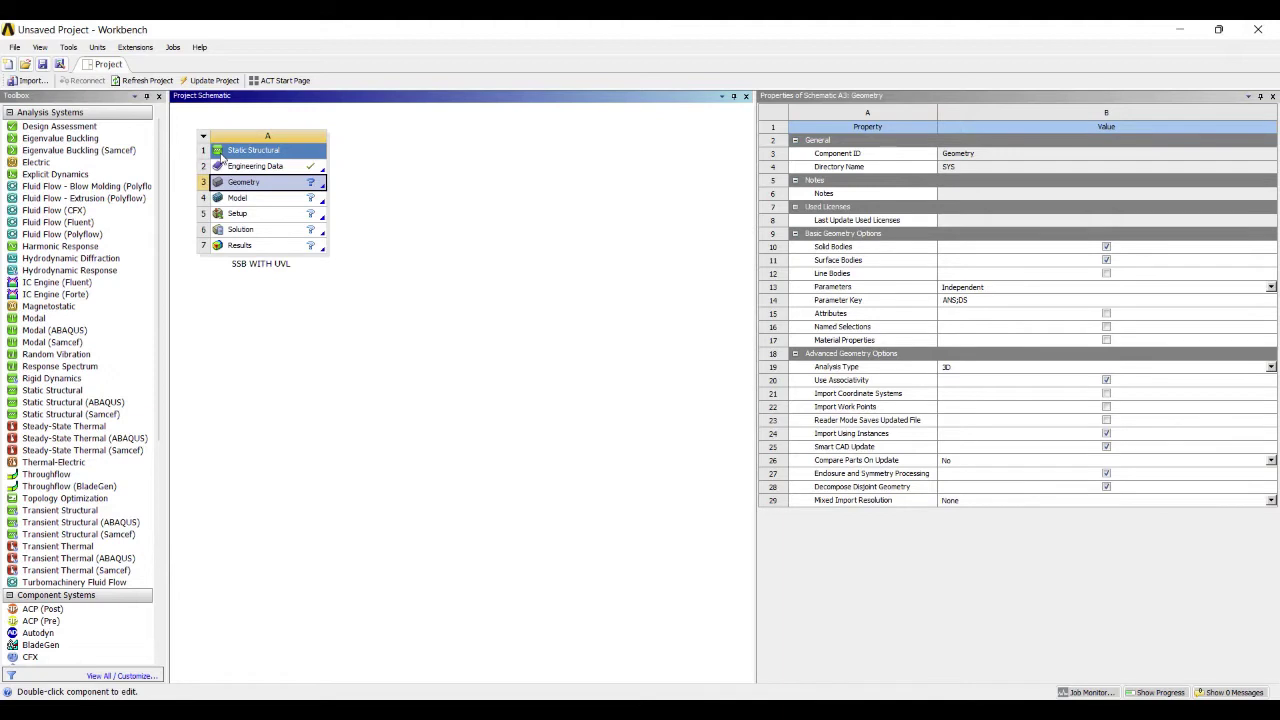
{"action": "right_click", "coordinate": [275, 186]}
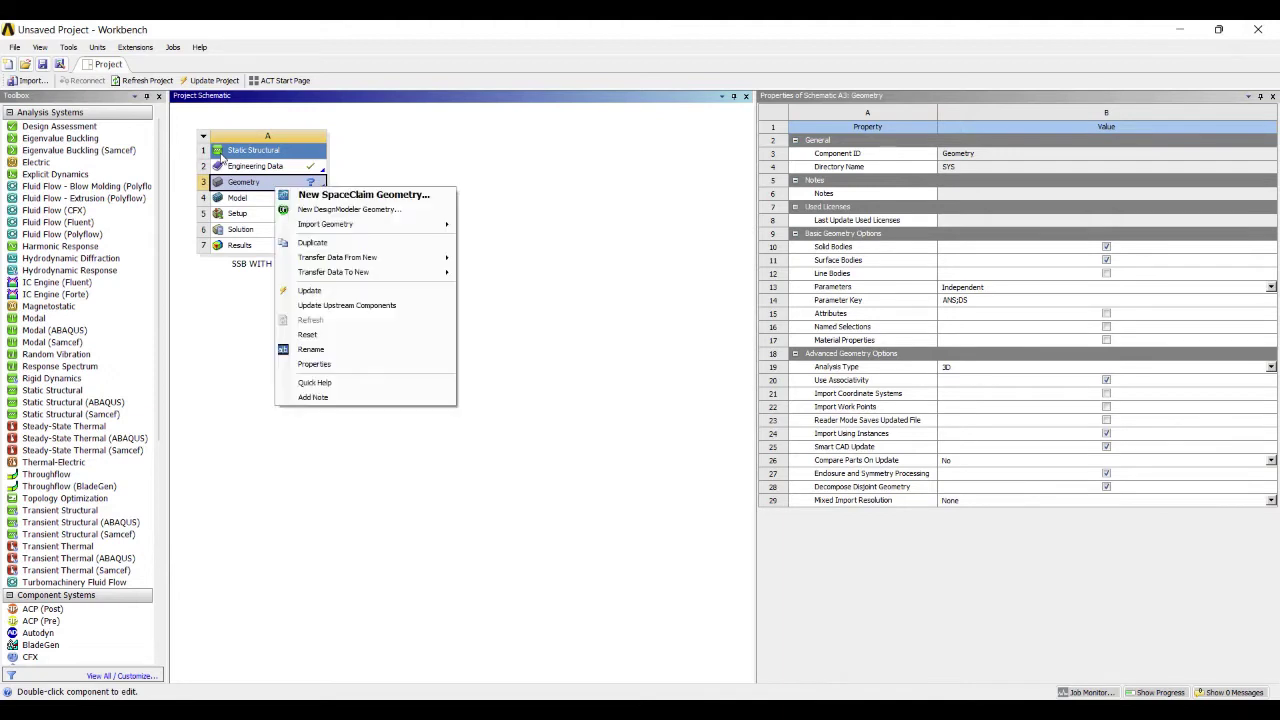
{"action": "left_click", "coordinate": [314, 208]}
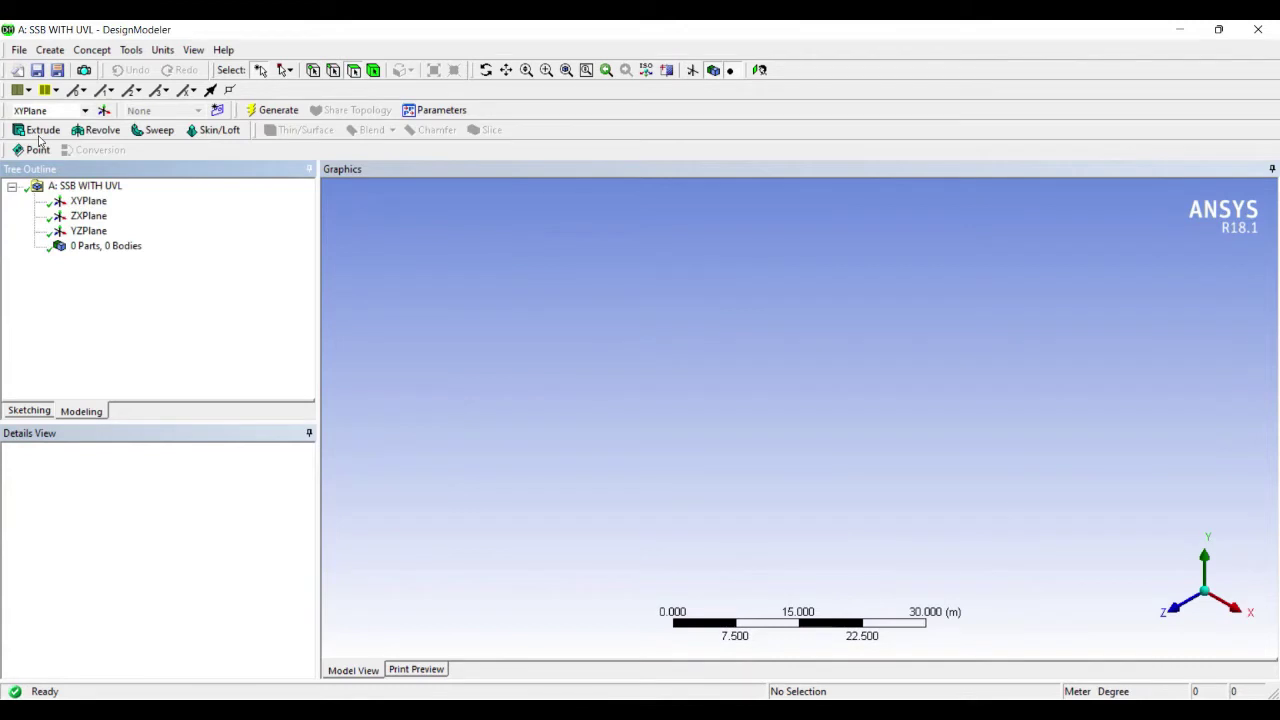
Step: Sketch a horizontal line about 21 m long on the XYPlane, from the origin along the positive X axis
{"action": "left_click", "coordinate": [88, 201]}
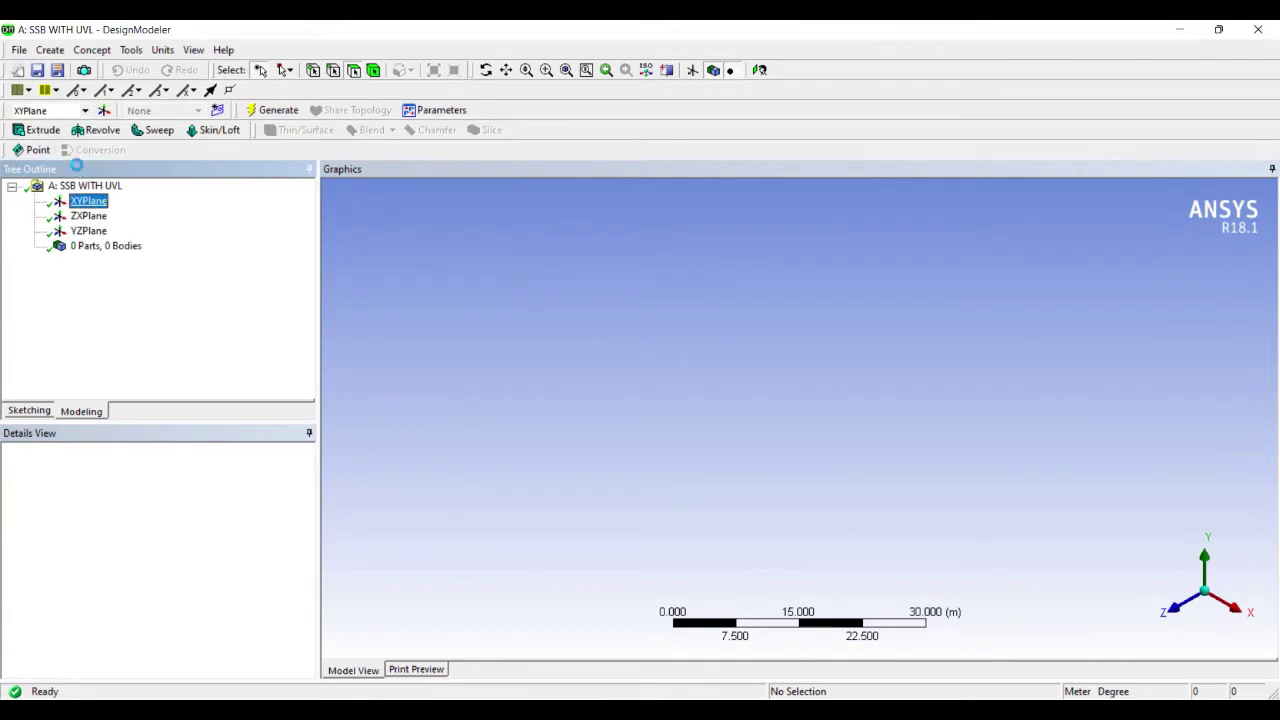
{"action": "left_click", "coordinate": [605, 70]}
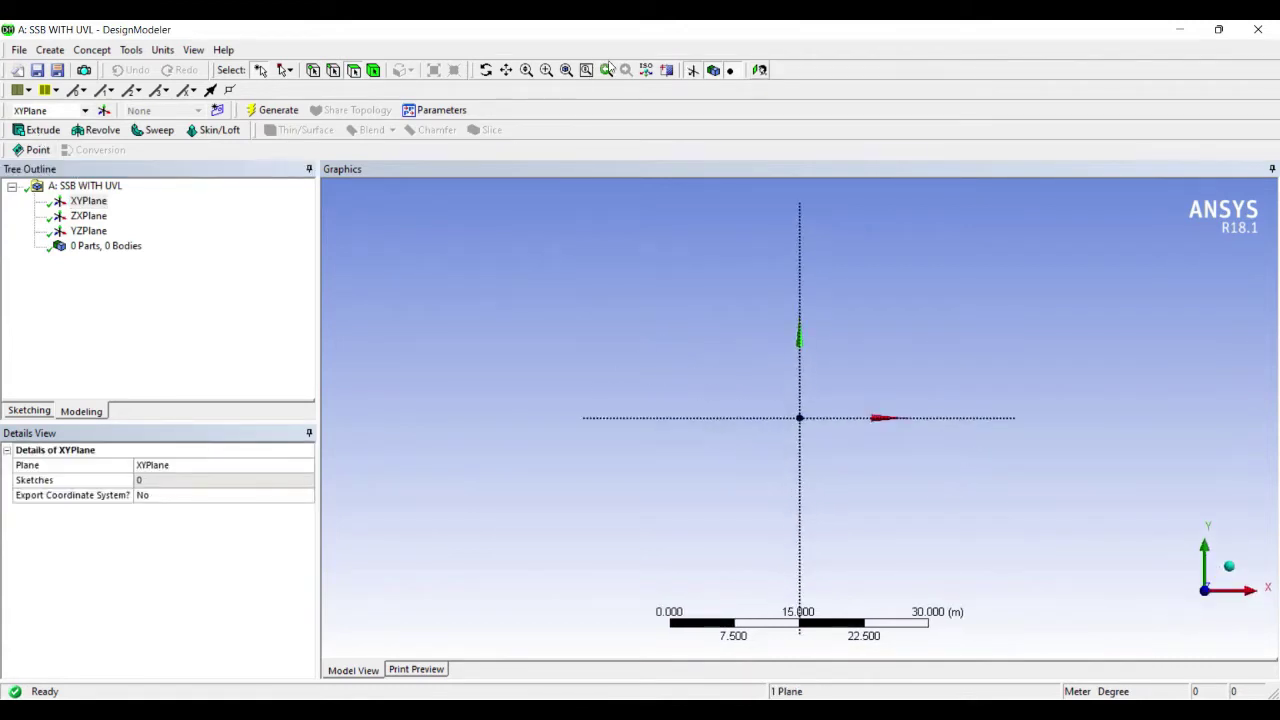
{"action": "left_click", "coordinate": [162, 50]}
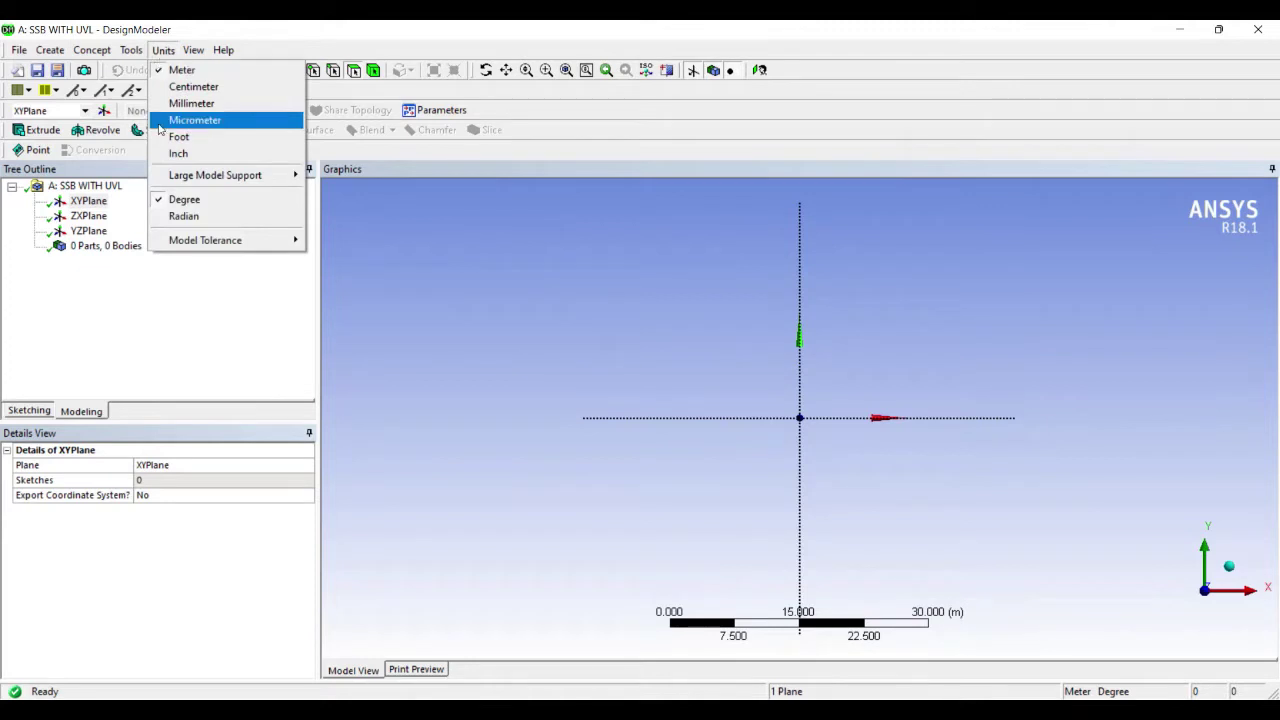
{"action": "left_click", "coordinate": [153, 259]}
{"action": "left_click", "coordinate": [29, 411]}
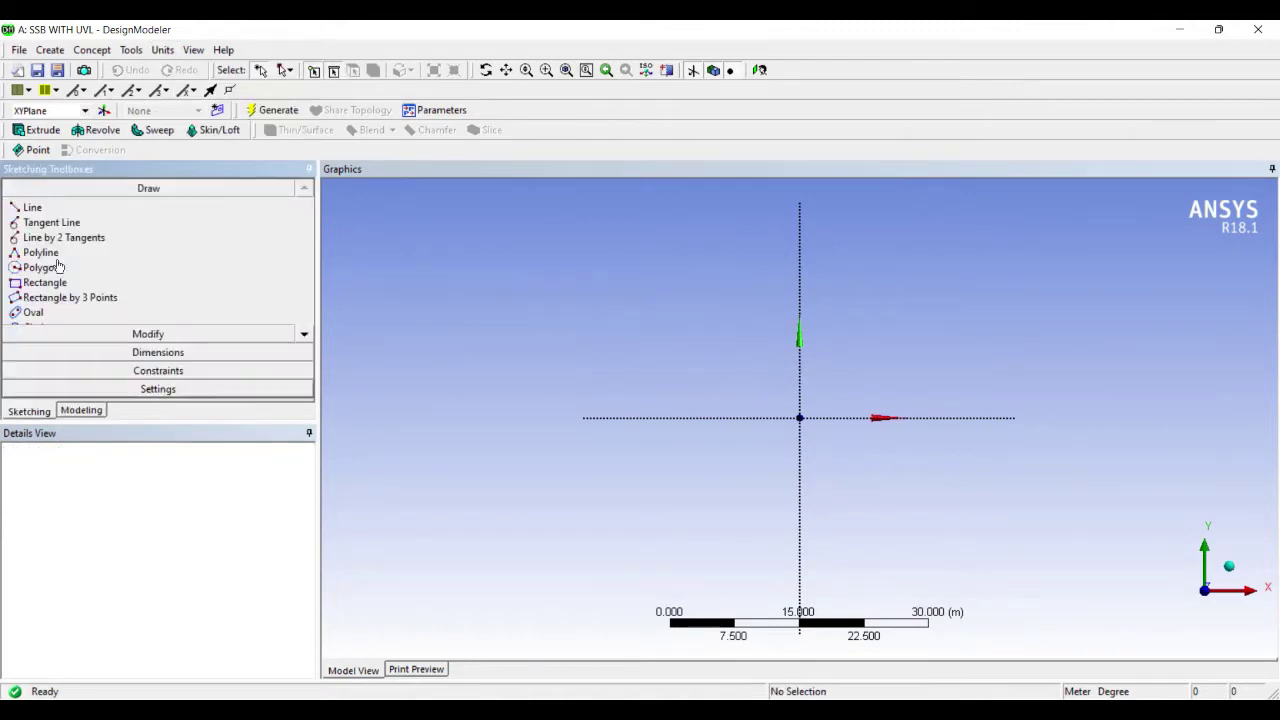
{"action": "left_click", "coordinate": [32, 207]}
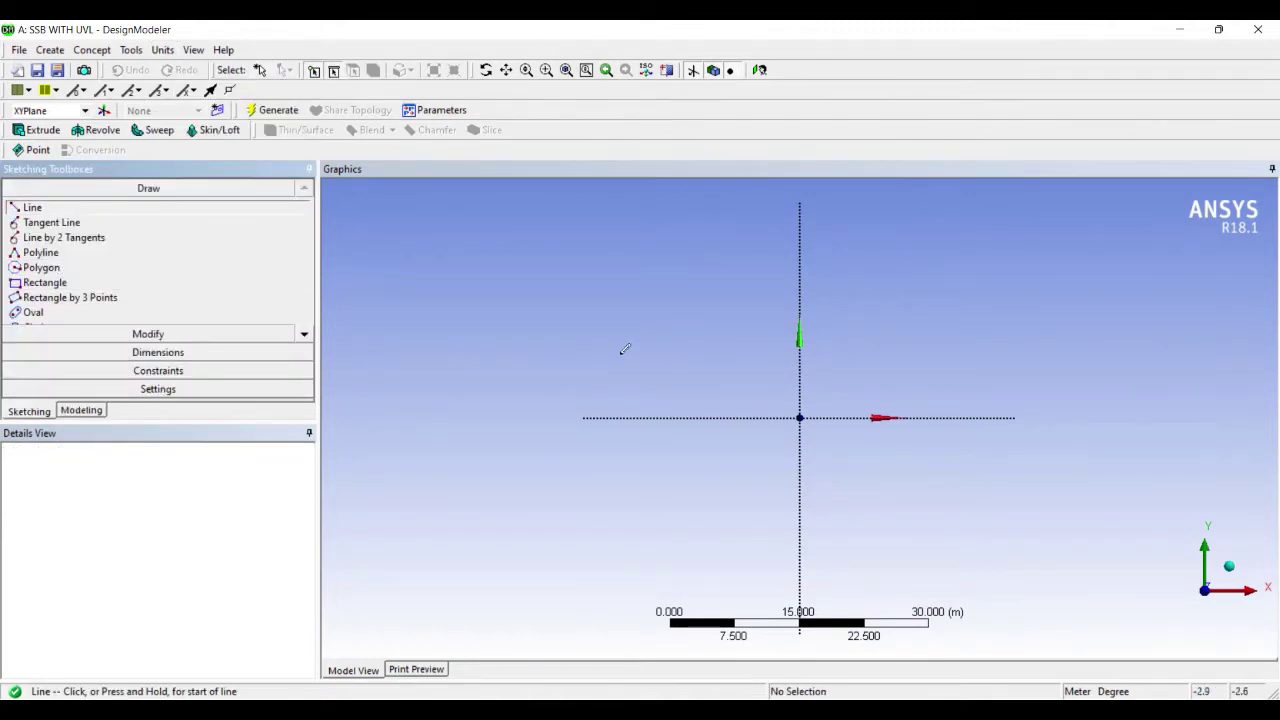
{"action": "left_click", "coordinate": [799, 417]}
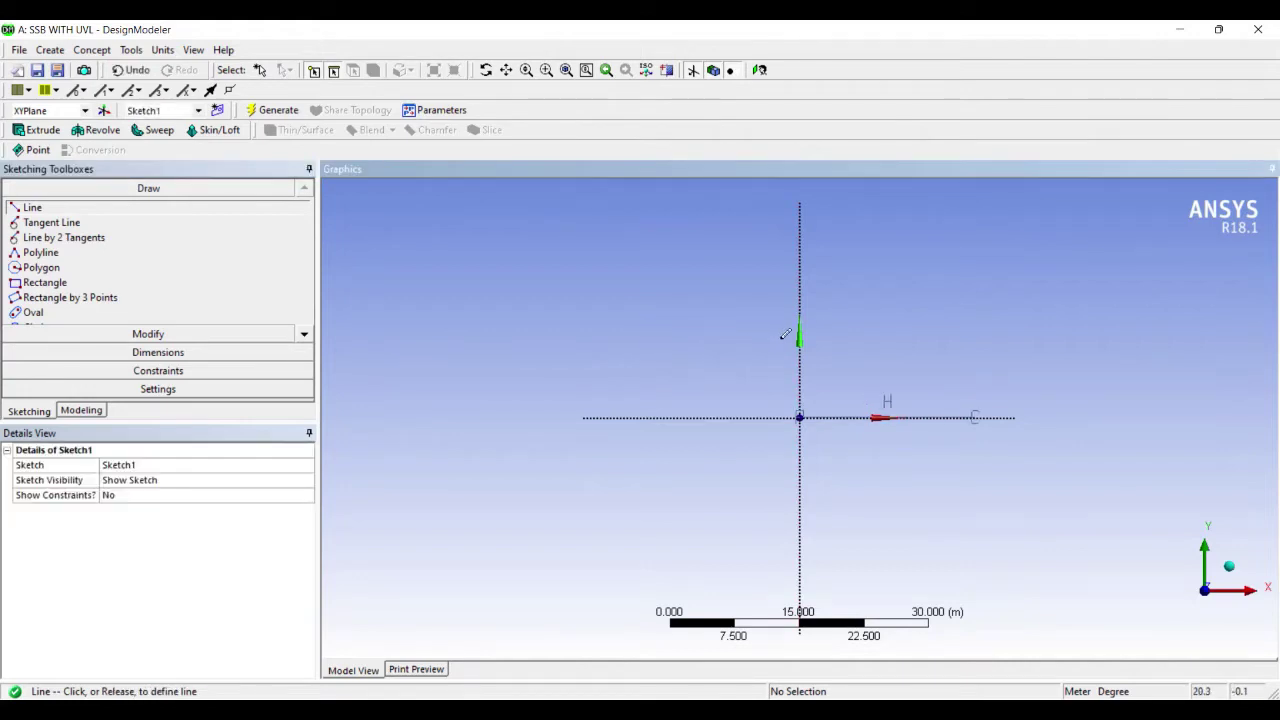
{"action": "left_click", "coordinate": [978, 417]}
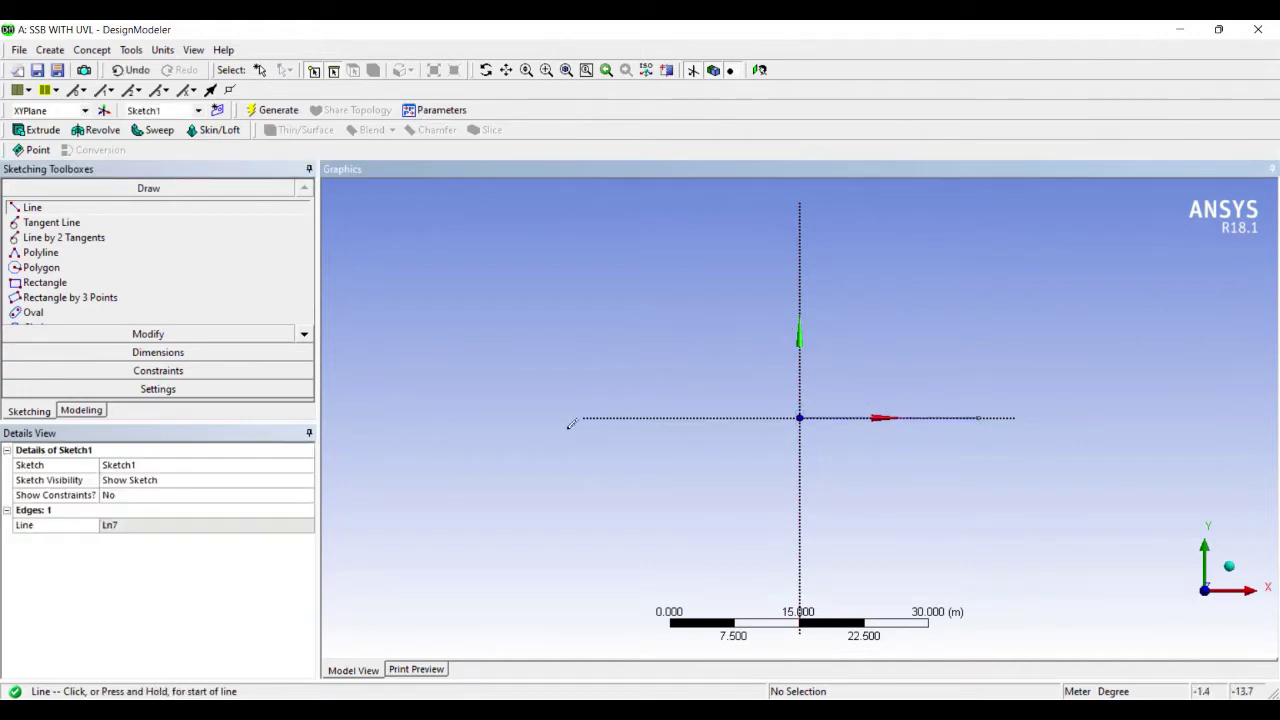
Step: Dimension the sketched line's length and set it to 5 m
{"action": "left_click", "coordinate": [150, 352]}
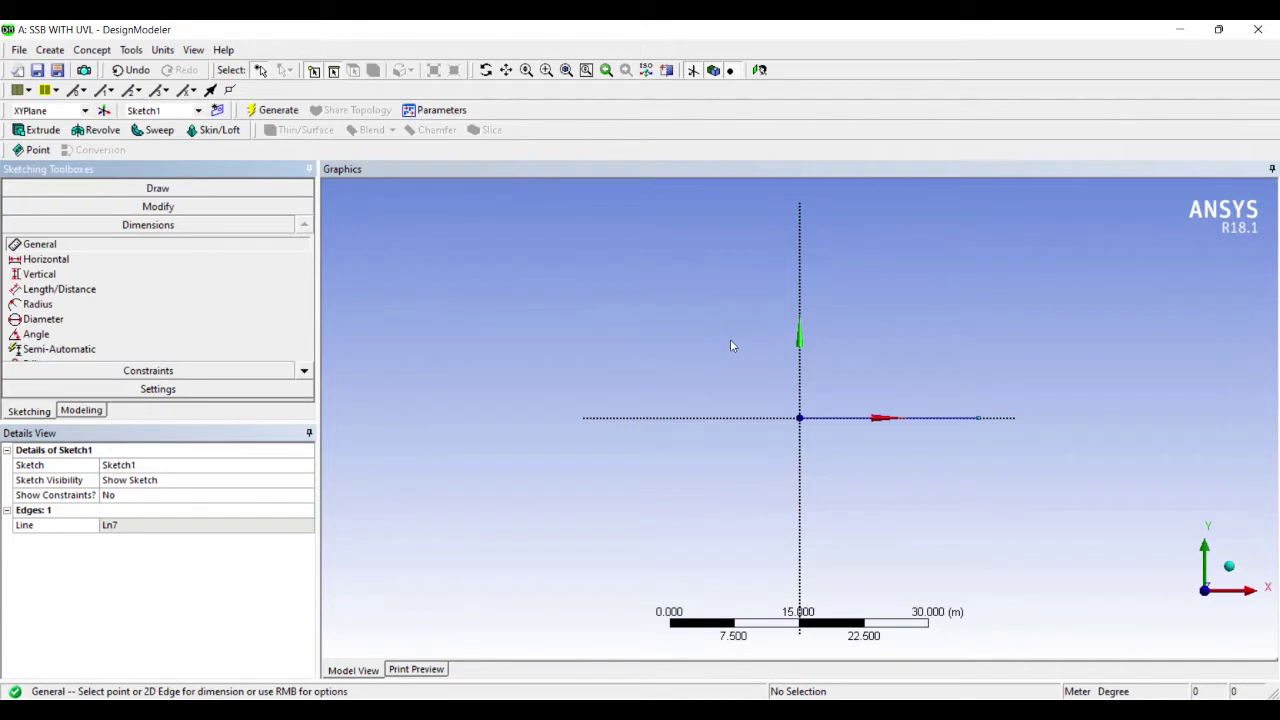
{"action": "left_click", "coordinate": [910, 418]}
{"action": "left_click", "coordinate": [912, 437]}
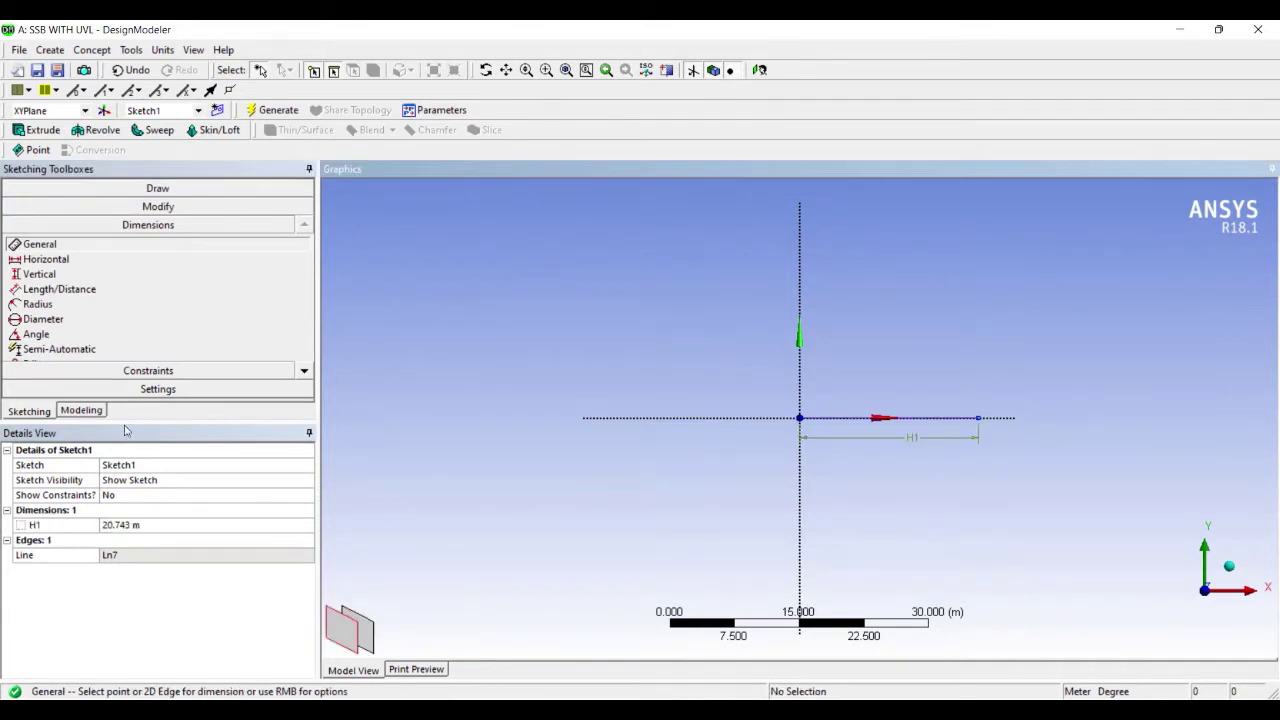
{"action": "type", "text": "5"}
{"action": "key", "text": "Return"}
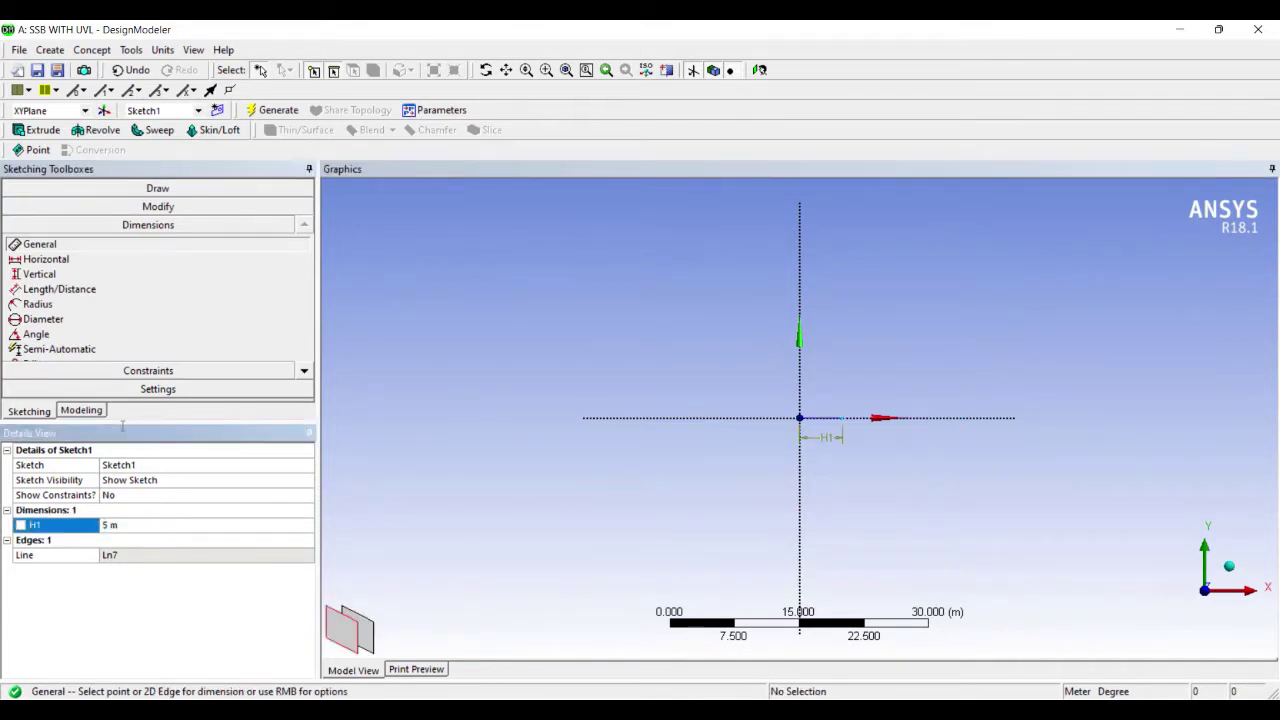
{"action": "scroll", "coordinate": [626, 429], "scroll_direction": "up", "scroll_amount": 5}
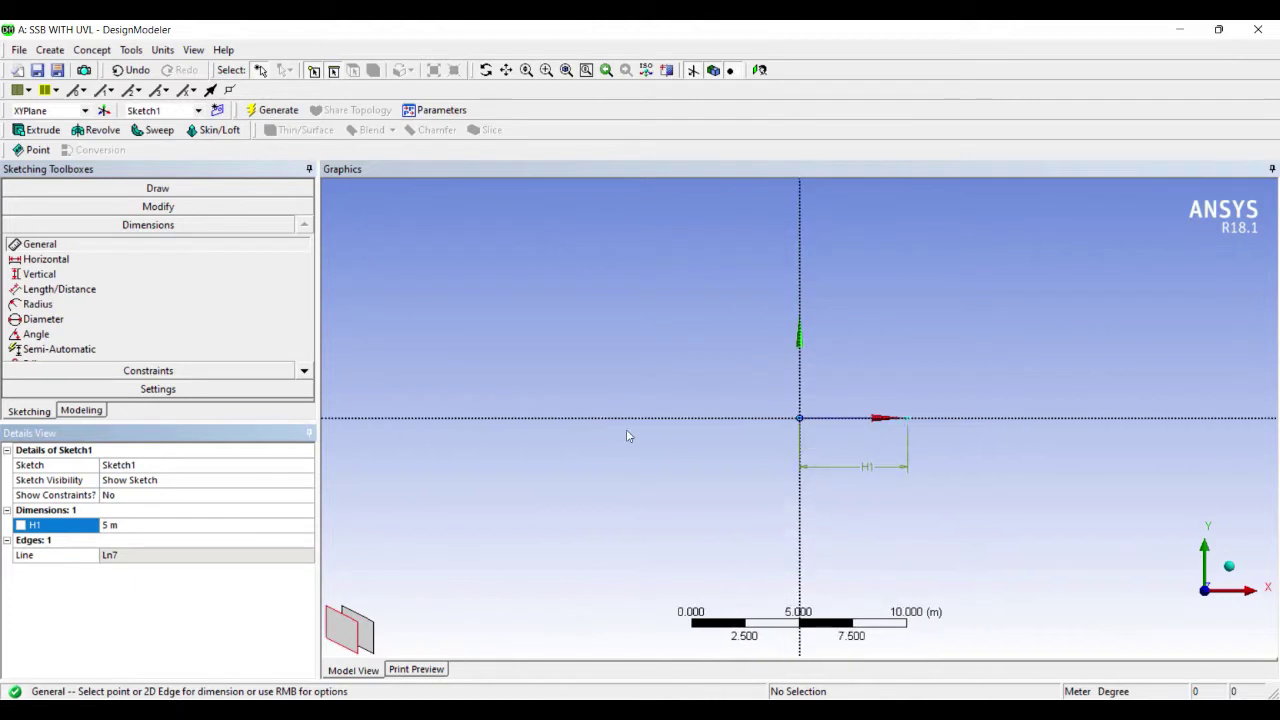
Step: Generate a line body with Lines From Sketches, using Sketch1 as the base object and Add Material as the operation
{"action": "left_click", "coordinate": [92, 50]}
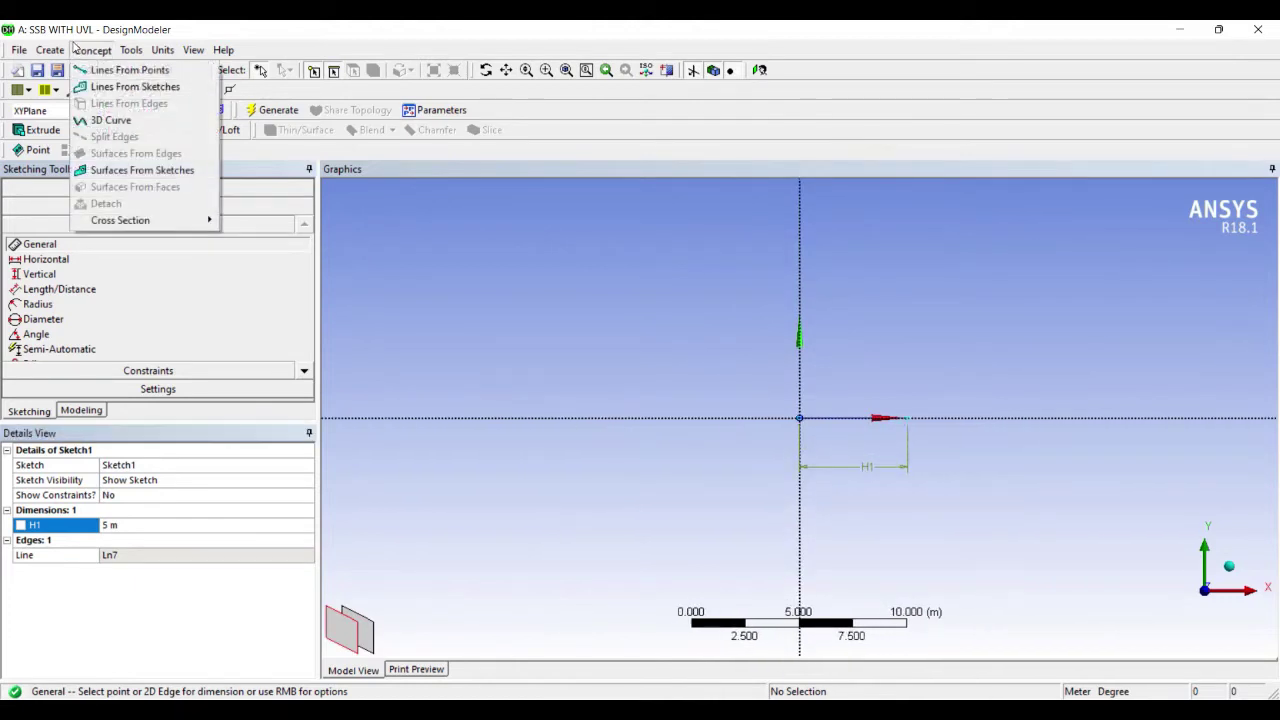
{"action": "left_click", "coordinate": [135, 87]}
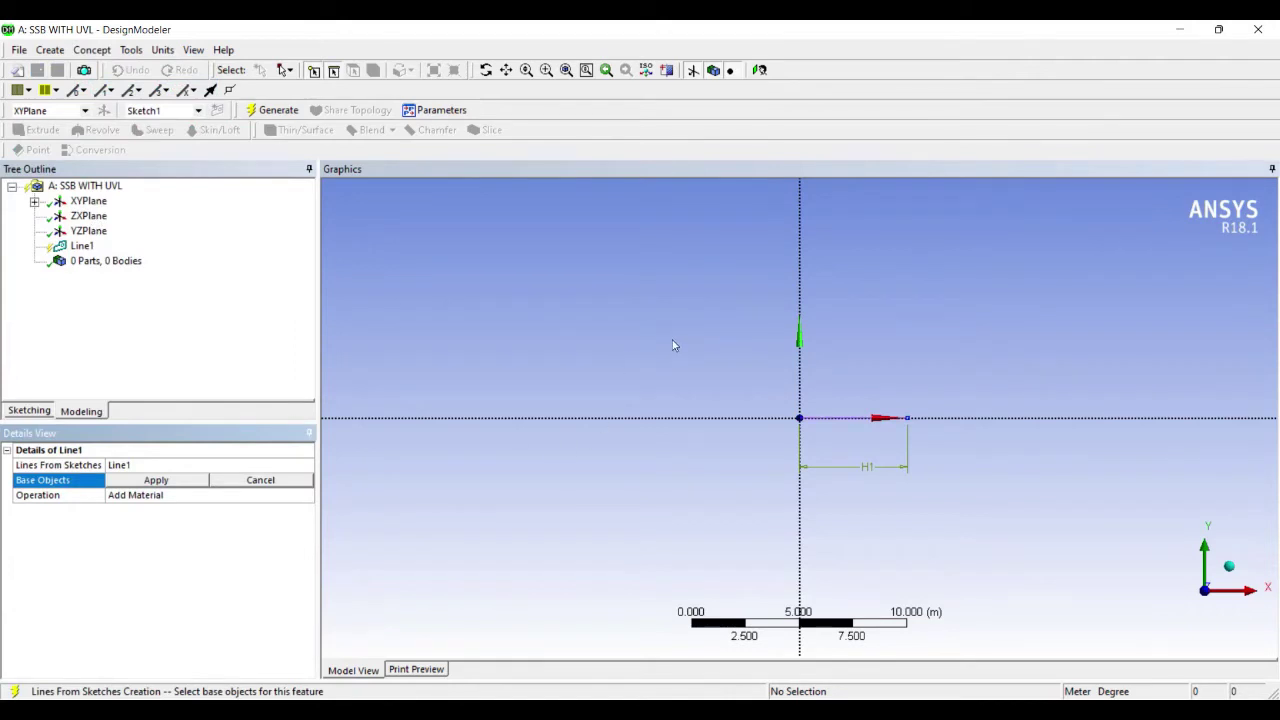
{"action": "left_click", "coordinate": [840, 418]}
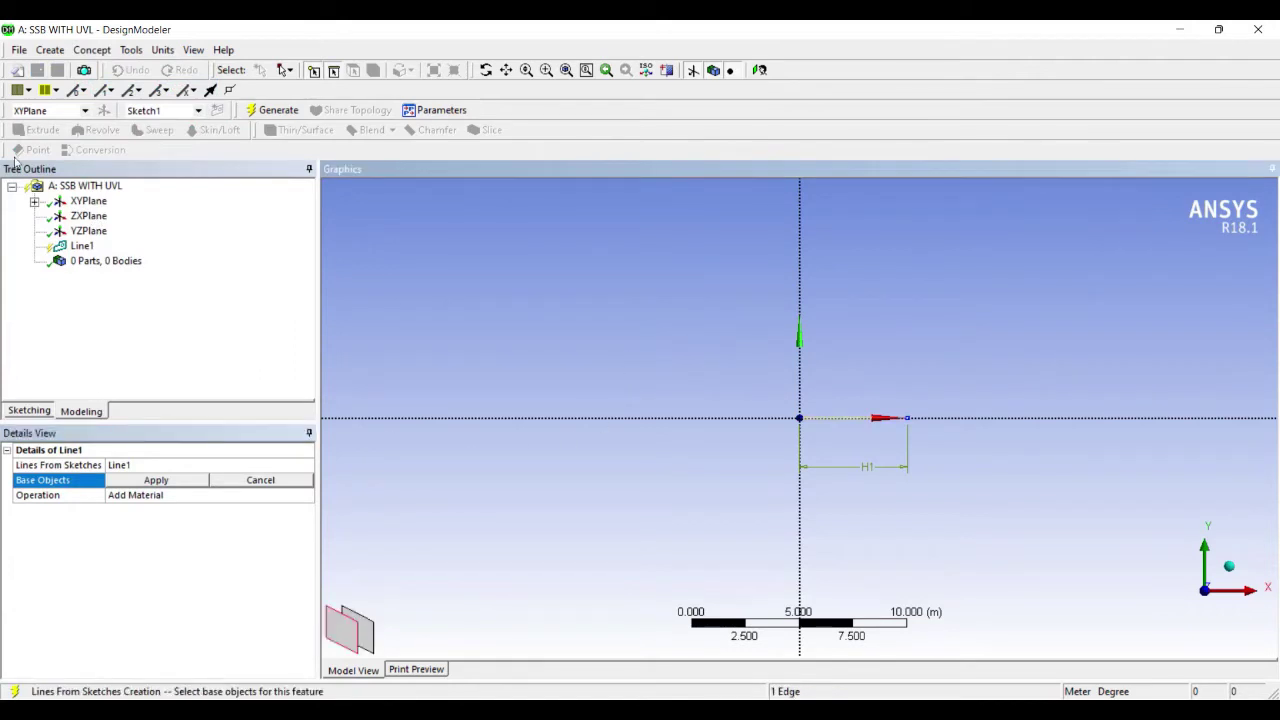
{"action": "left_click", "coordinate": [35, 202]}
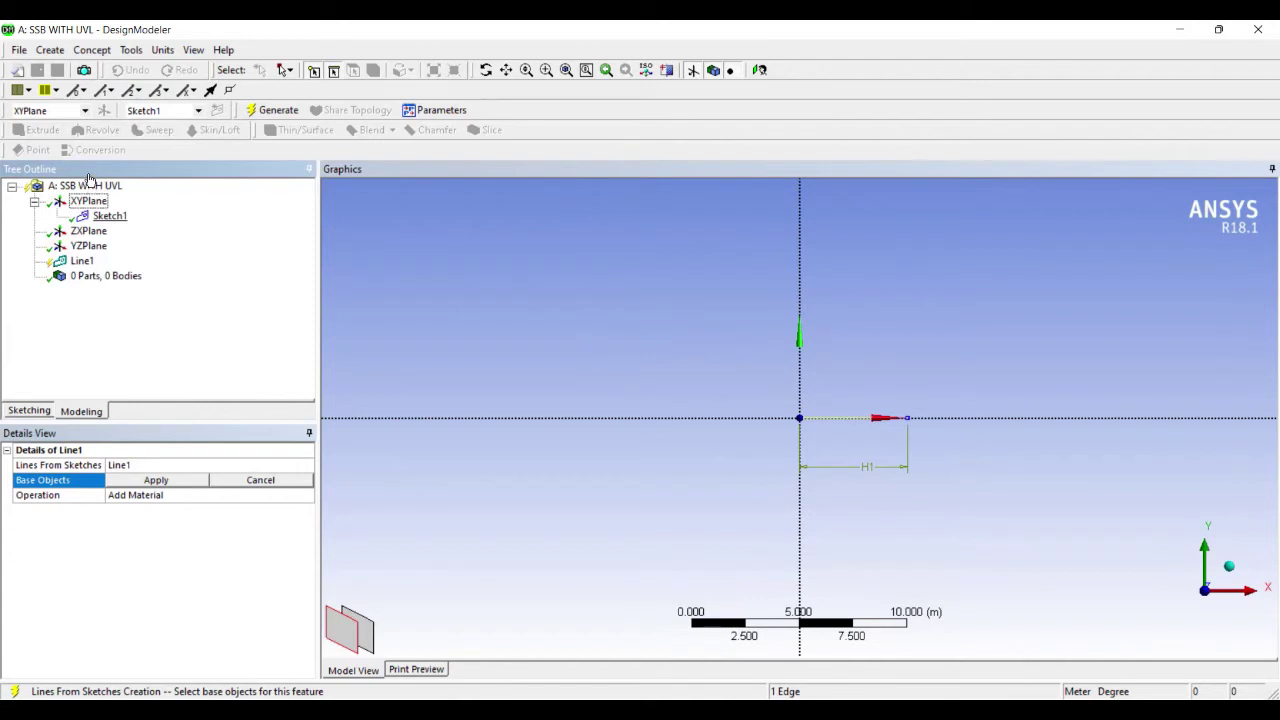
{"action": "left_click", "coordinate": [106, 215]}
{"action": "left_click", "coordinate": [150, 428]}
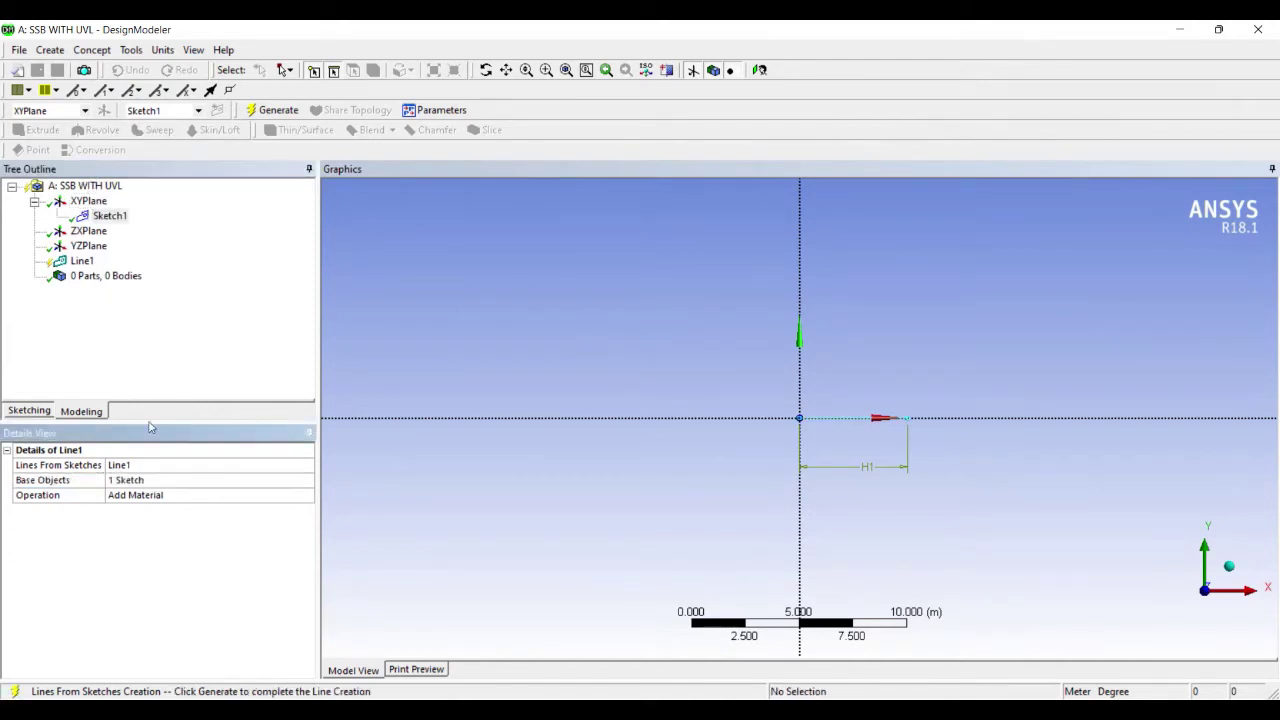
{"action": "left_click", "coordinate": [268, 110]}
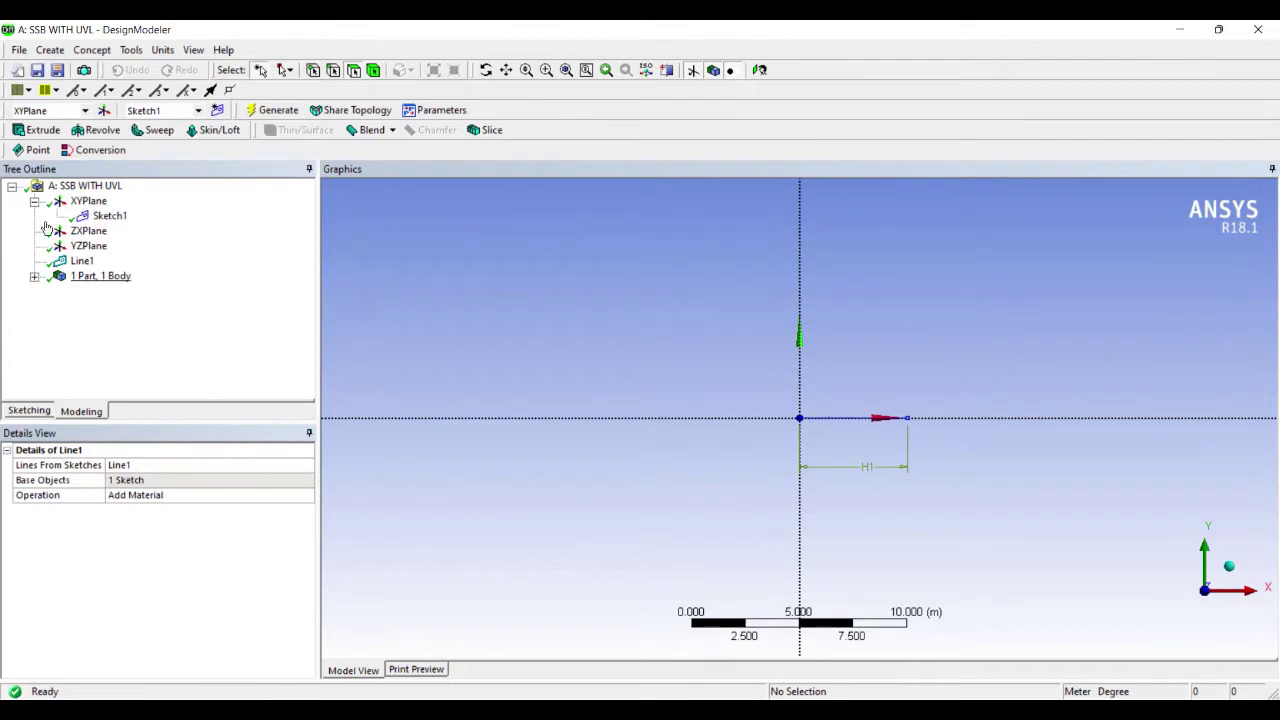
Step: Add an I Section cross section with its default dimensions to the model
{"action": "left_click", "coordinate": [34, 276]}
{"action": "left_click", "coordinate": [107, 291]}
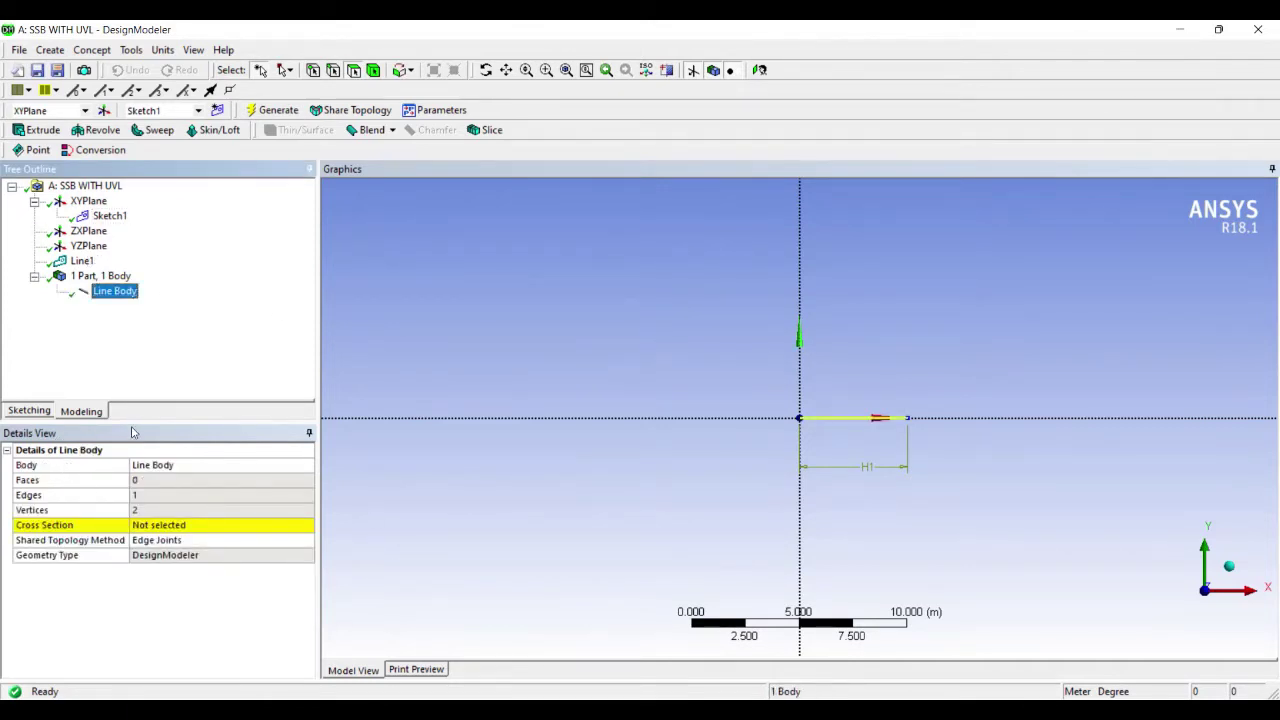
{"action": "left_click", "coordinate": [80, 50]}
{"action": "mouse_move", "coordinate": [120, 220]}
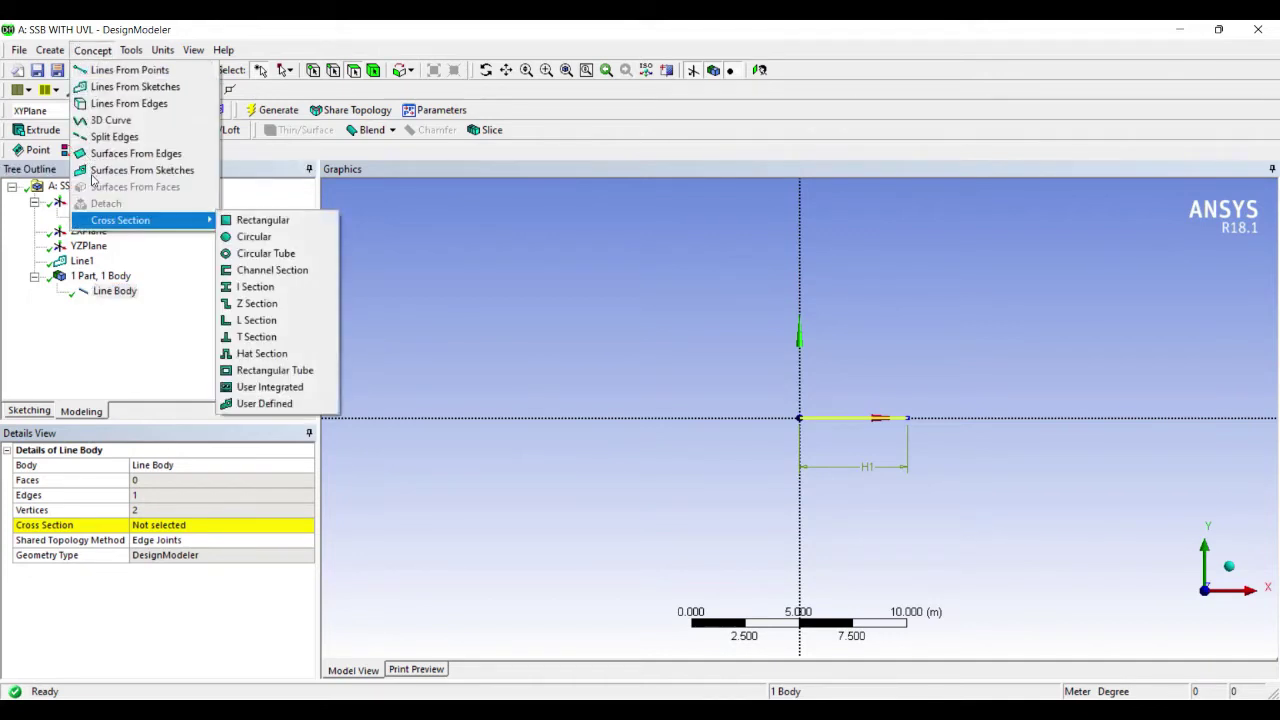
{"action": "key", "text": "Right"}
{"action": "key", "text": "Down"}
{"action": "key", "text": "Down"}
{"action": "key", "text": "Down"}
{"action": "key", "text": "Down"}
{"action": "key", "text": "Return"}
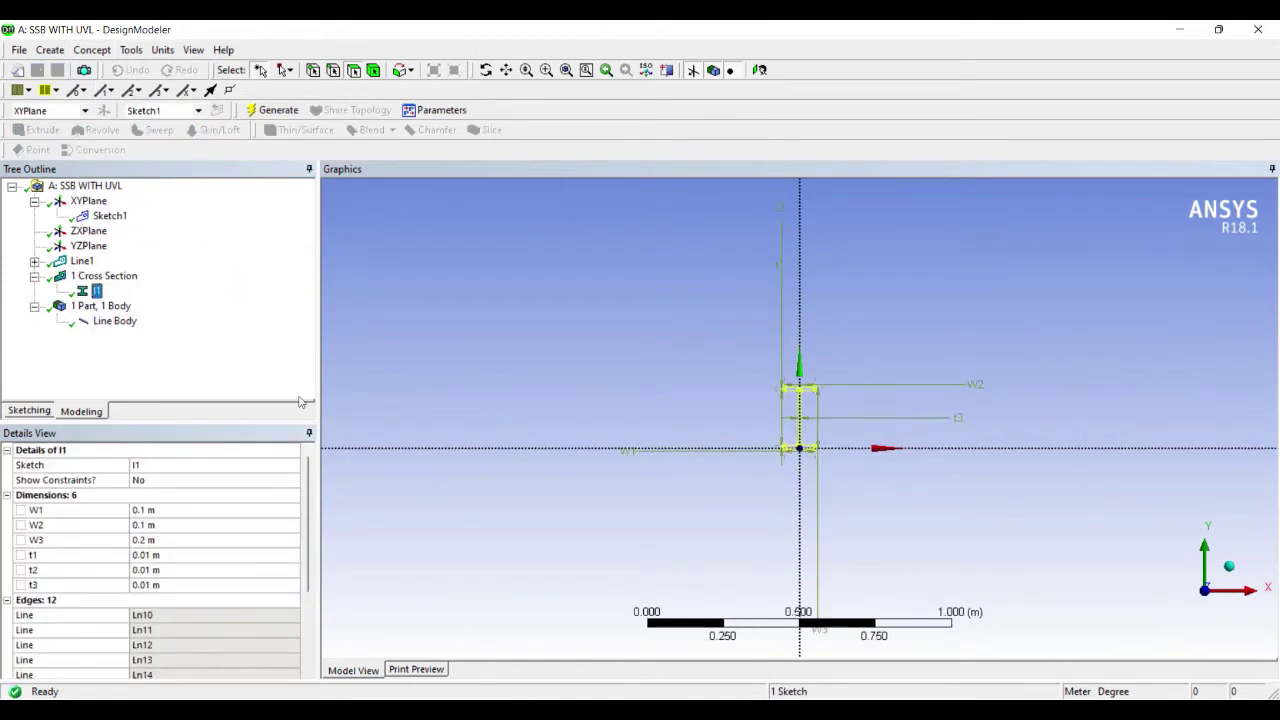
{"action": "left_click", "coordinate": [108, 510]}
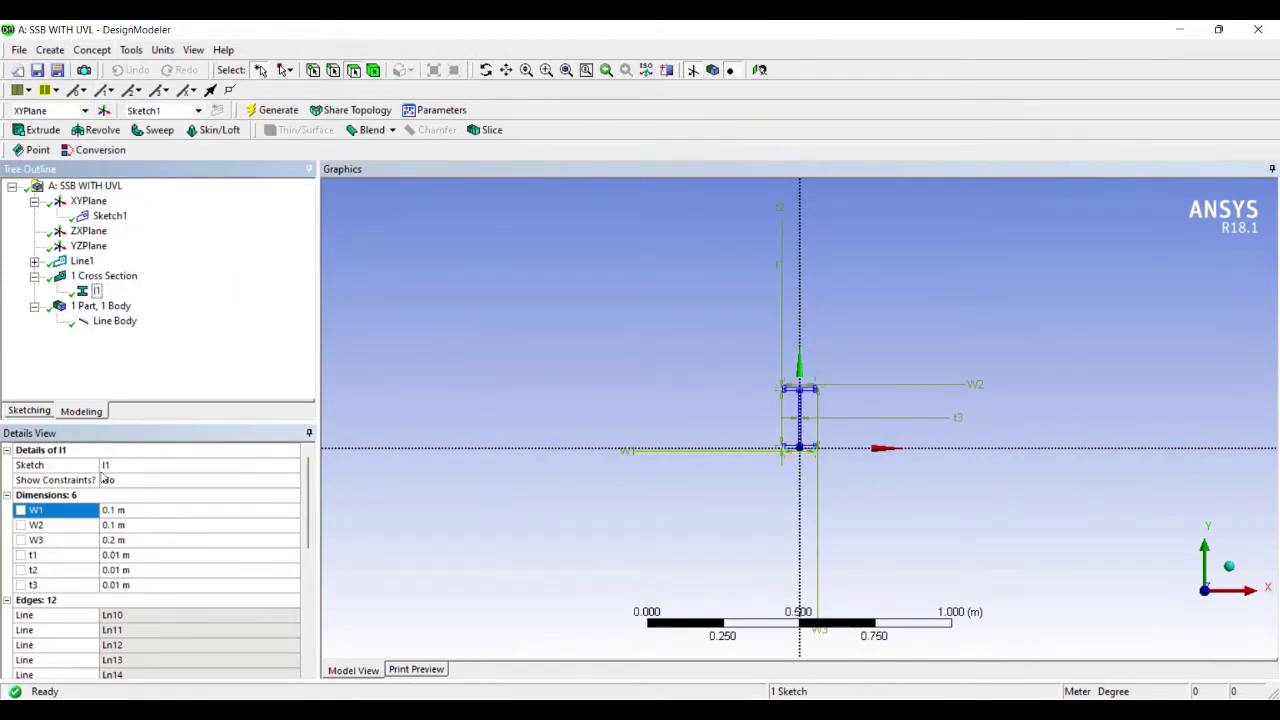
Step: Assign the I1 cross section to the line body
{"action": "left_click", "coordinate": [114, 321]}
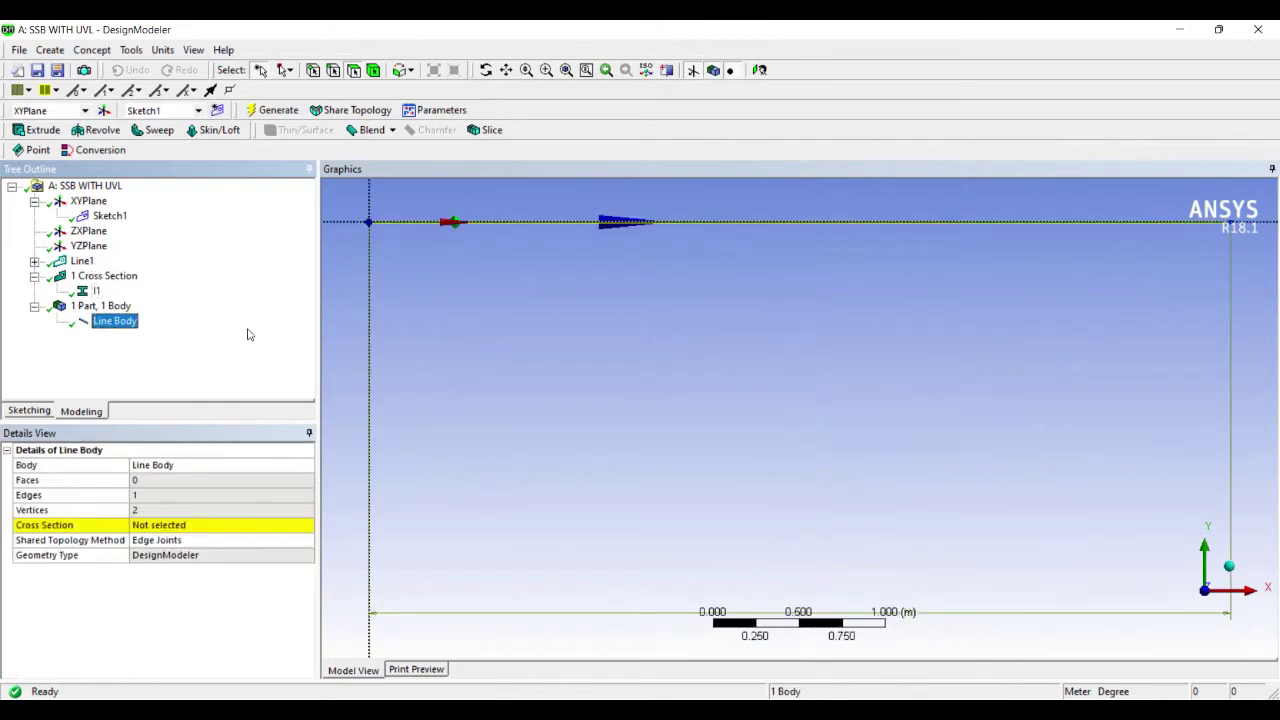
{"action": "left_click", "coordinate": [165, 434]}
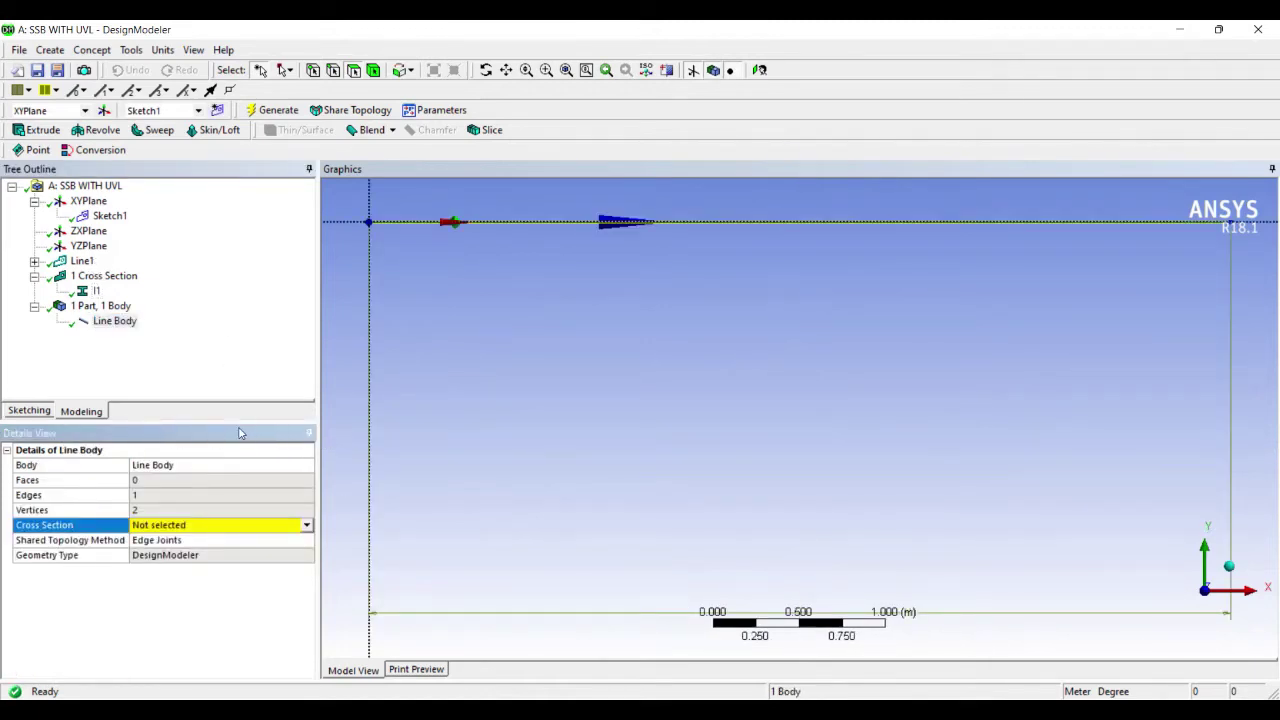
{"action": "left_click", "coordinate": [307, 525]}
{"action": "left_click", "coordinate": [193, 551]}
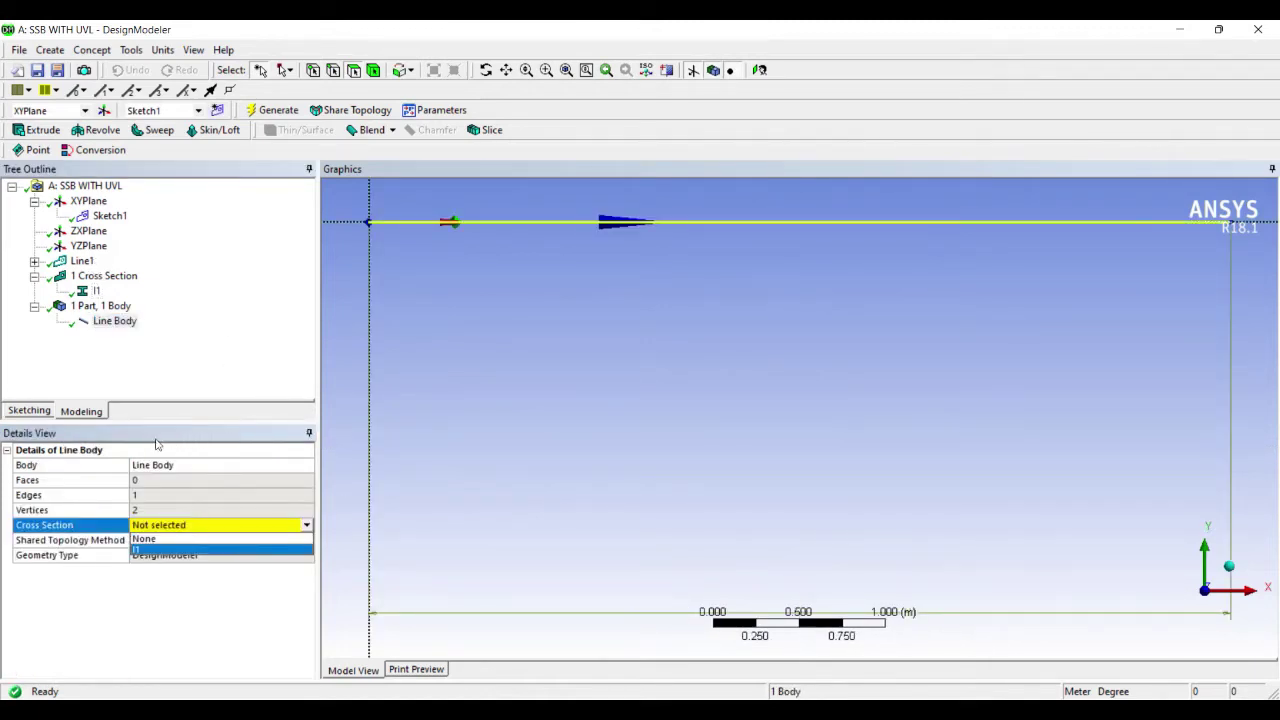
{"action": "left_click", "coordinate": [470, 250]}
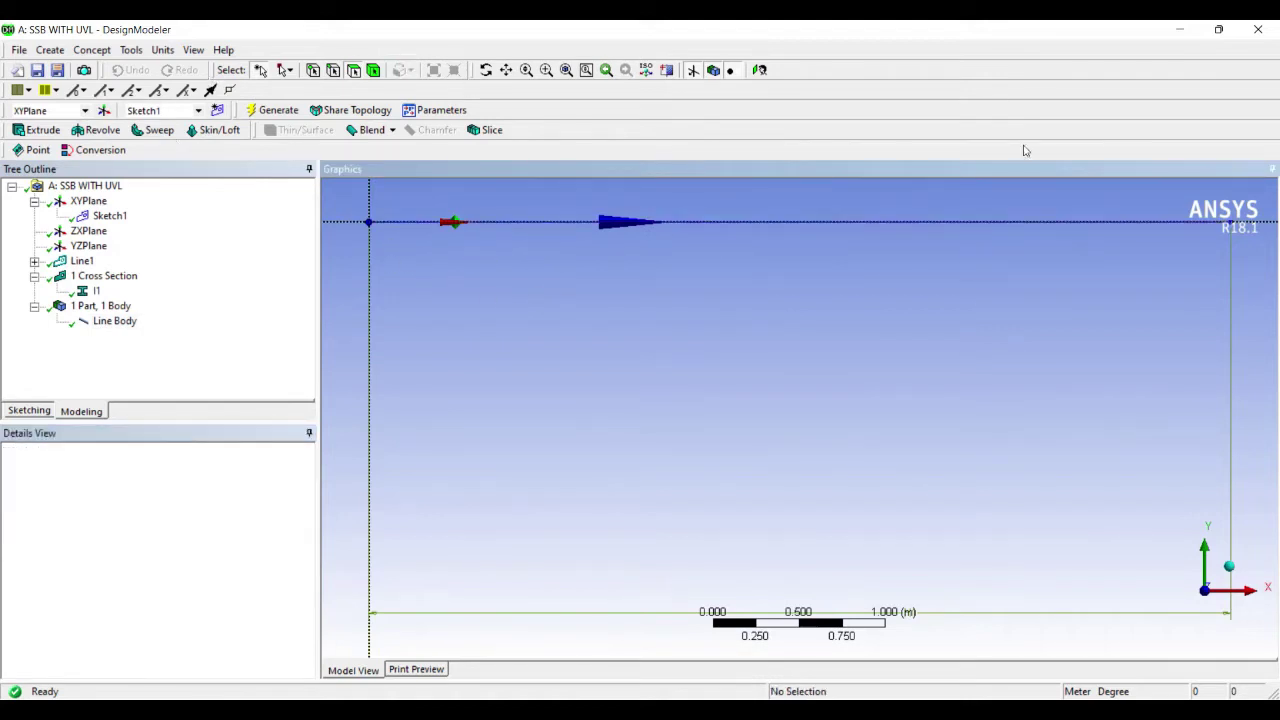
Step: Turn on the display of Cross Section Solids and inspect the beam's I-shaped profile in 3D
{"action": "left_click", "coordinate": [193, 50]}
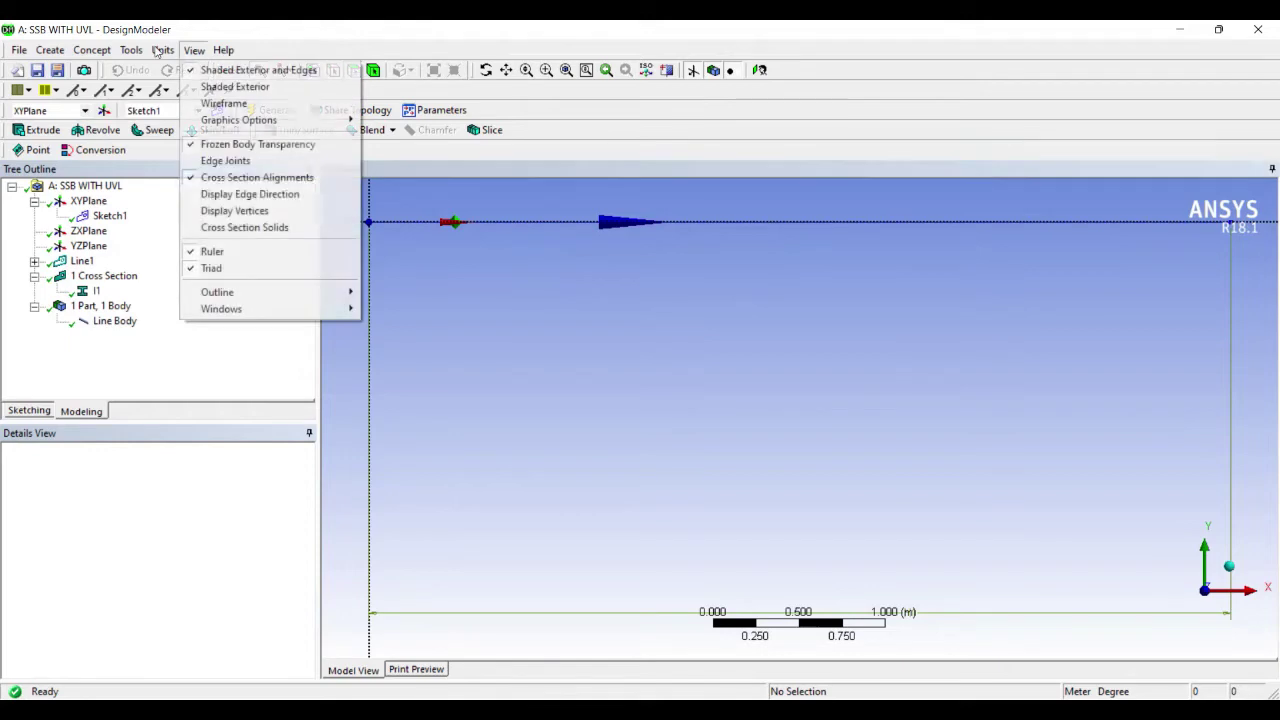
{"action": "left_click", "coordinate": [230, 227]}
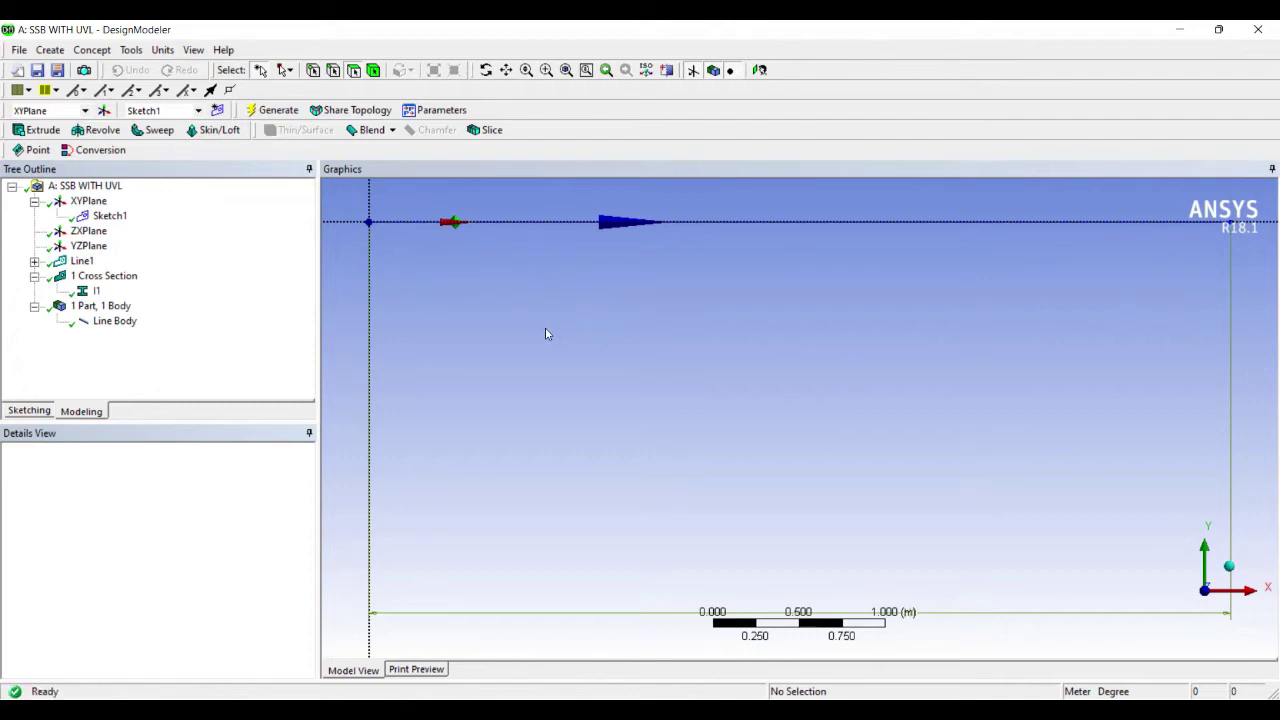
{"action": "scroll", "coordinate": [493, 284], "scroll_direction": "down", "scroll_amount": 3}
{"action": "middle_click_drag", "start_coordinate": [840, 303], "coordinate": [600, 414]}
{"action": "middle_click_drag", "start_coordinate": [741, 413], "coordinate": [396, 464]}
Step: Return to Workbench, open the system's Model in Mechanical and show the line body's details
{"action": "left_click", "coordinate": [1180, 30]}
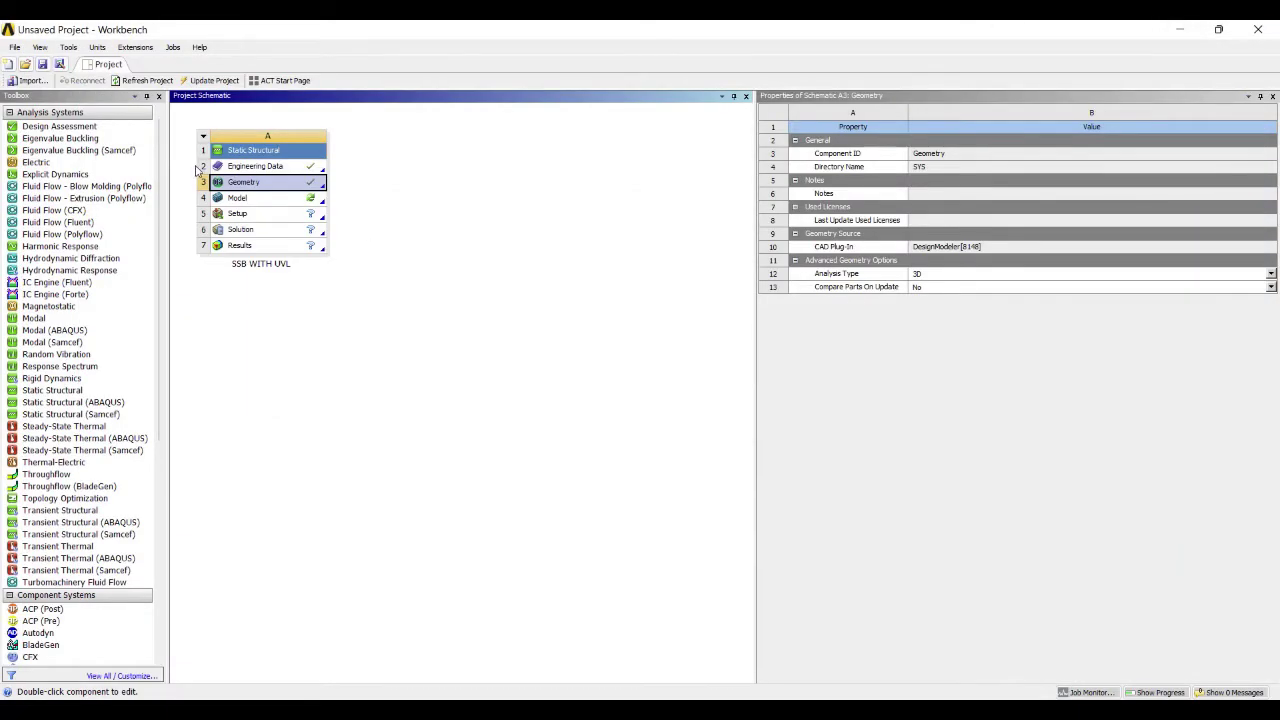
{"action": "double_click", "coordinate": [250, 197]}
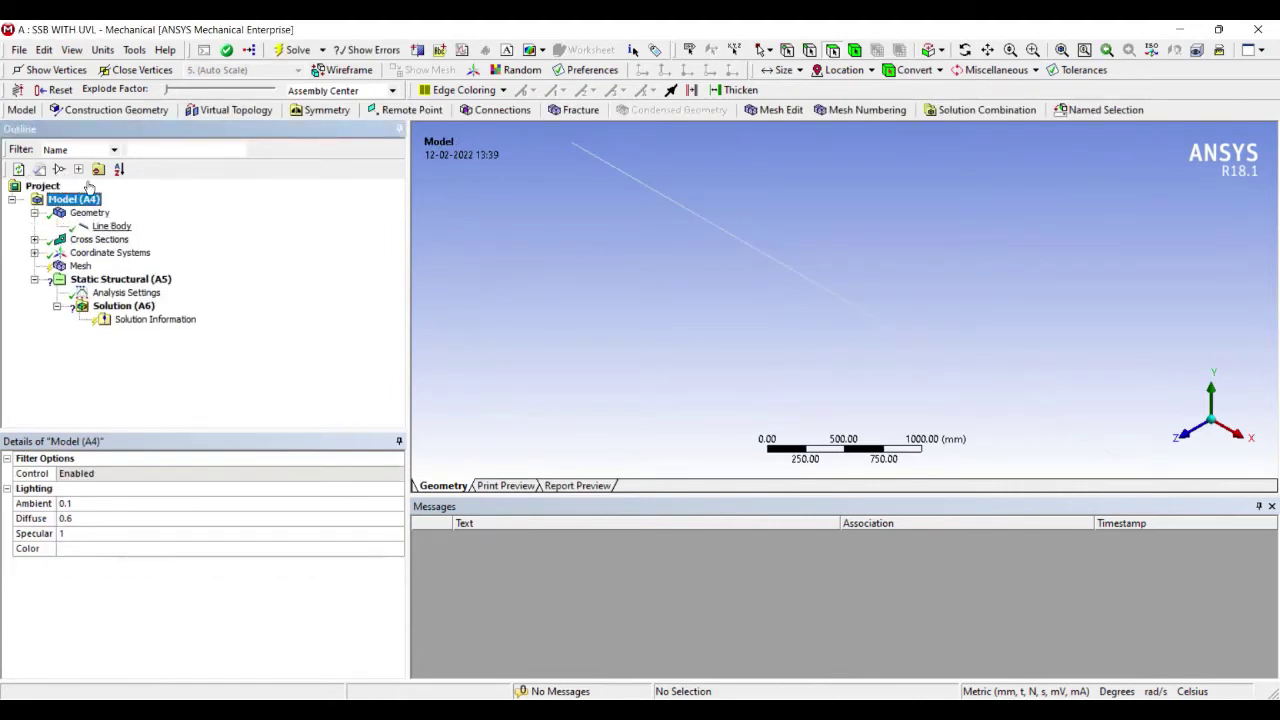
{"action": "left_click", "coordinate": [111, 226]}
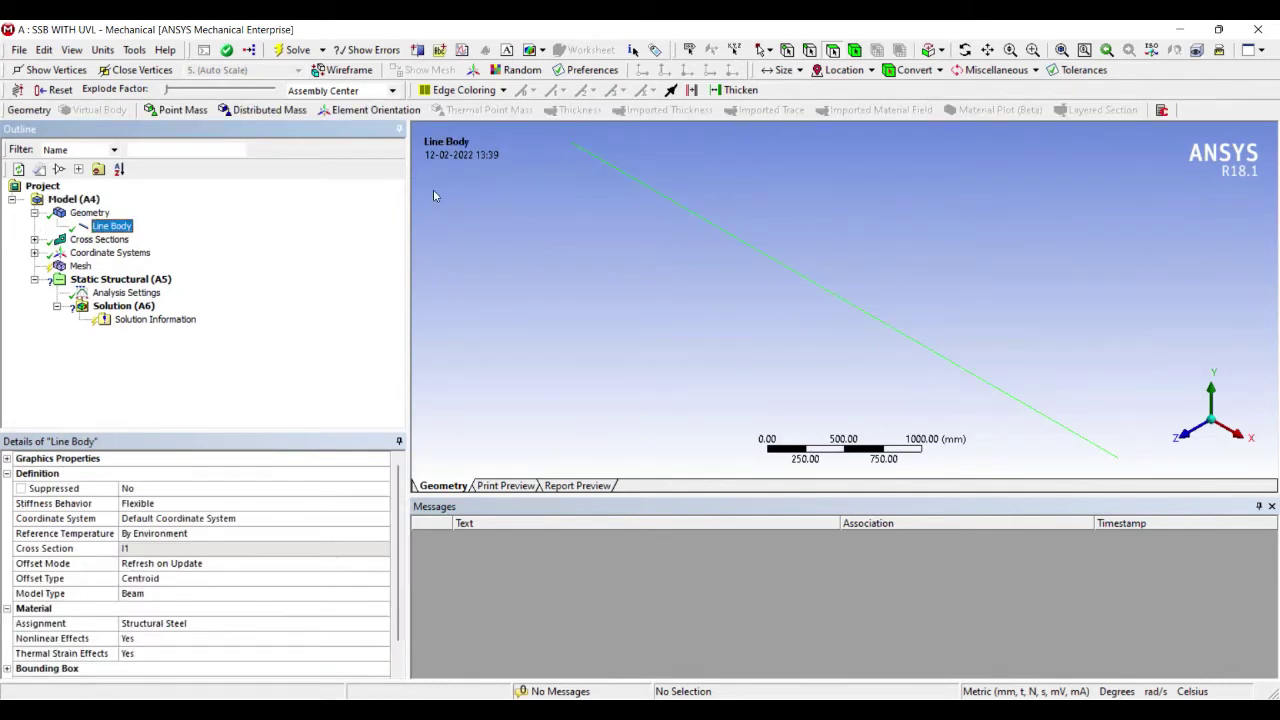
Step: Set the mesh's Relevance Center to Fine in the sizing settings
{"action": "left_click_drag", "start_coordinate": [483, 181], "coordinate": [503, 363]}
{"action": "left_click_drag", "start_coordinate": [456, 206], "coordinate": [497, 249]}
{"action": "left_click", "coordinate": [80, 265]}
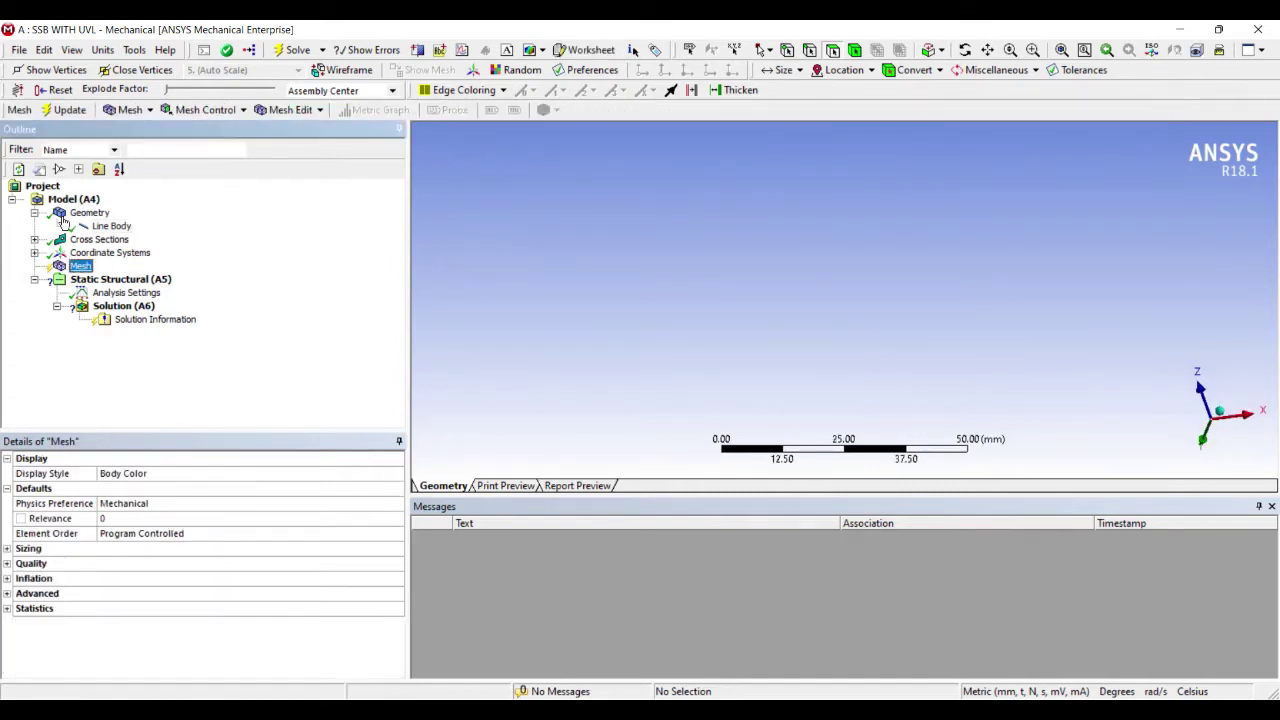
{"action": "left_click", "coordinate": [7, 548]}
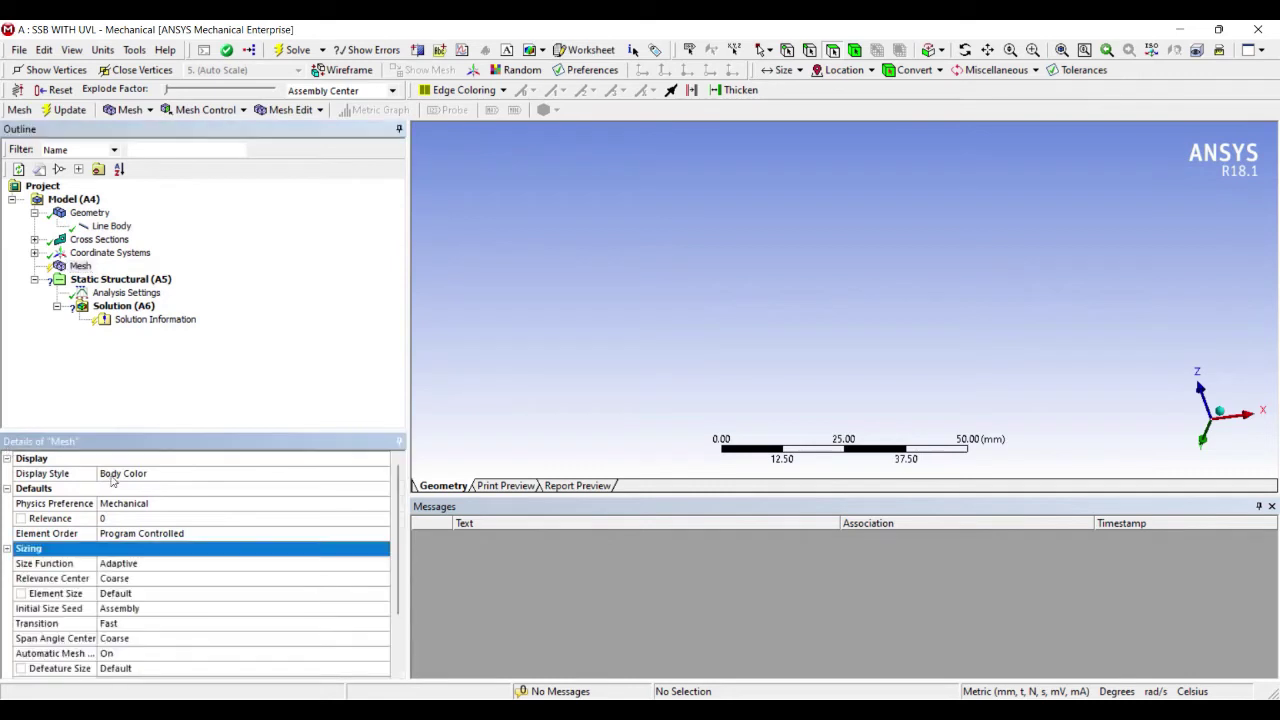
{"action": "left_click", "coordinate": [190, 578]}
{"action": "left_click", "coordinate": [382, 578]}
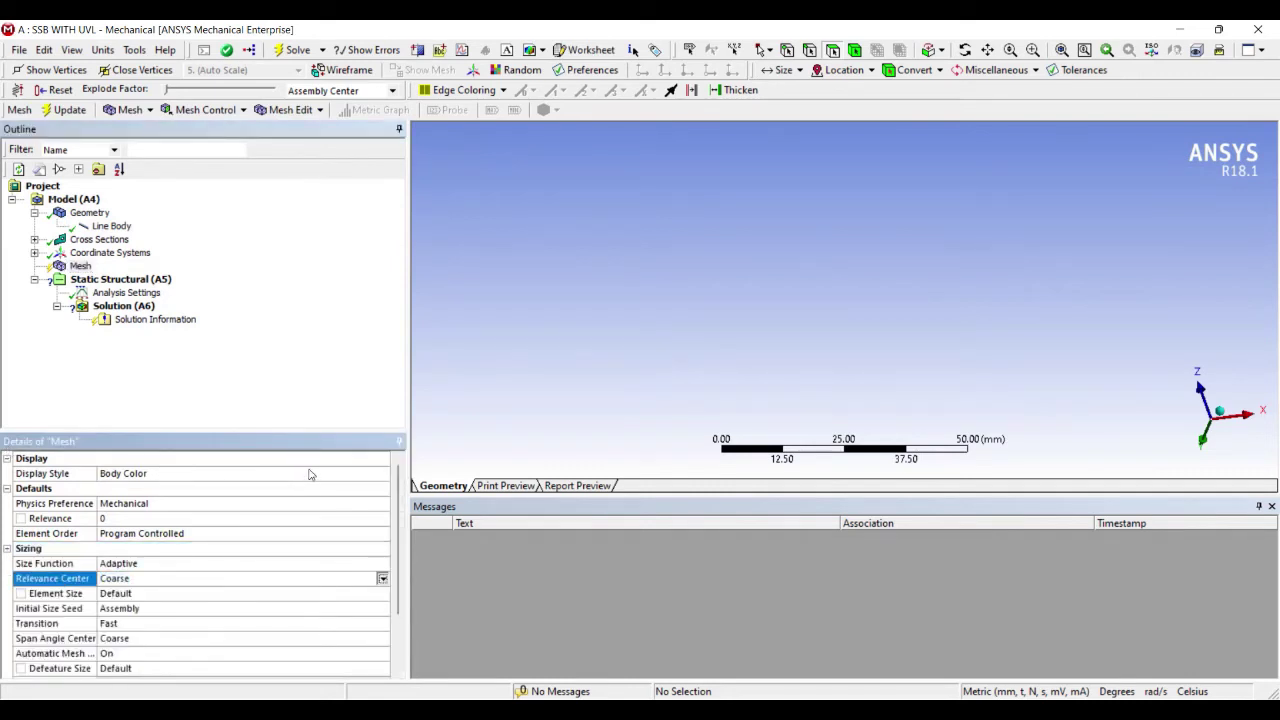
{"action": "left_click", "coordinate": [230, 613]}
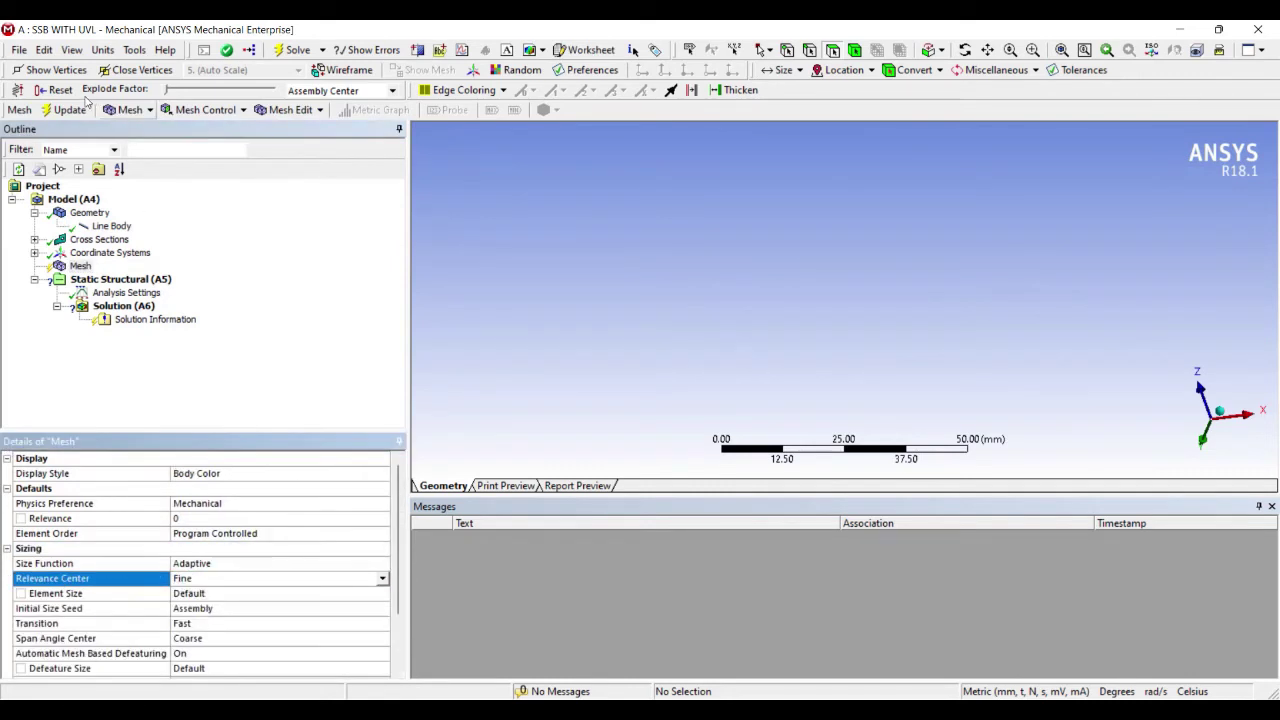
Step: Generate the mesh and inspect the meshed beam up close
{"action": "right_click", "coordinate": [486, 222]}
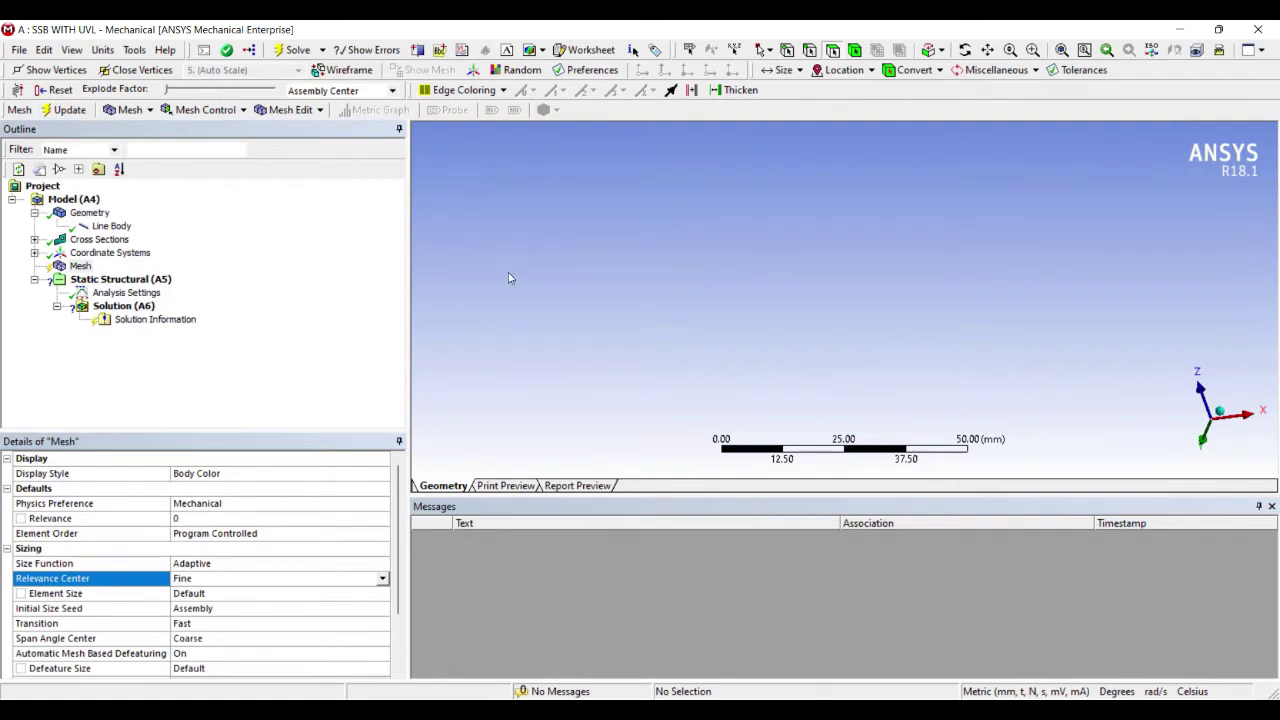
{"action": "left_click", "coordinate": [508, 272]}
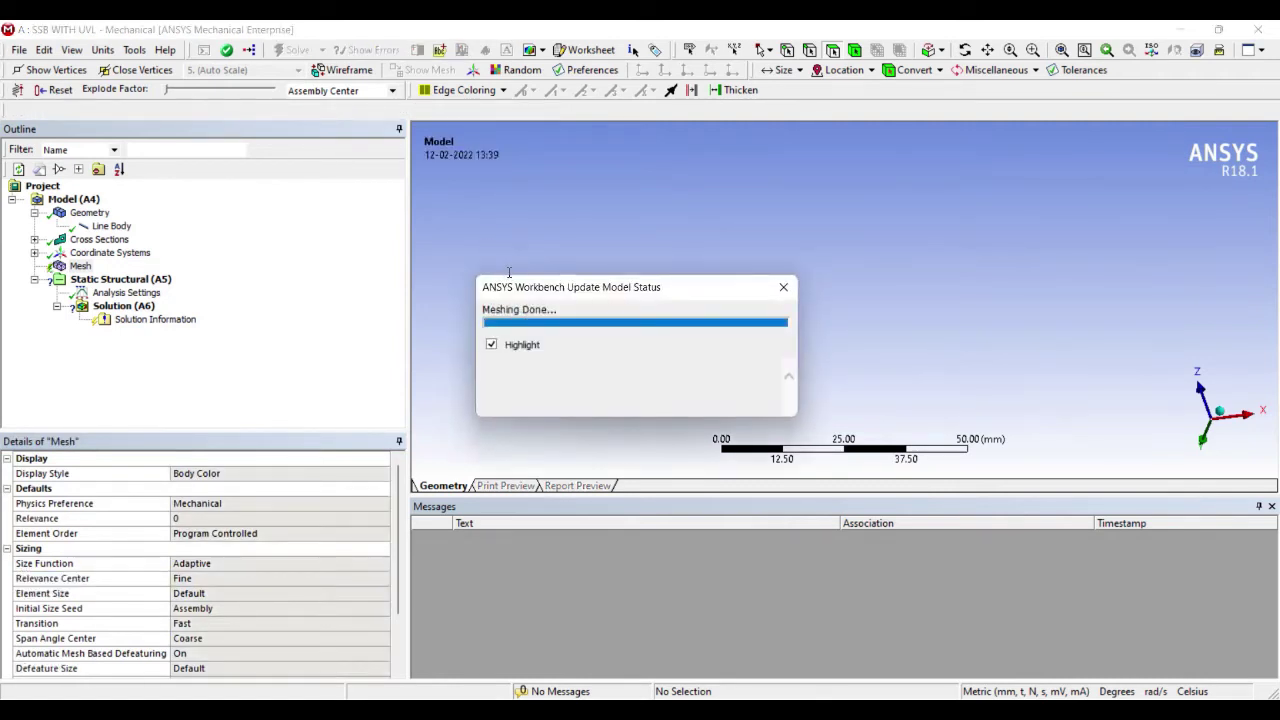
{"action": "mouse_move", "coordinate": [711, 304]}
{"action": "middle_mouse_down"}
{"action": "mouse_move", "coordinate": [720, 320]}
{"action": "mouse_move", "coordinate": [749, 297]}
{"action": "mouse_move", "coordinate": [724, 304]}
{"action": "mouse_move", "coordinate": [719, 284]}
{"action": "middle_mouse_up"}
{"action": "scroll", "coordinate": [688, 275], "scroll_direction": "up", "scroll_amount": 3}
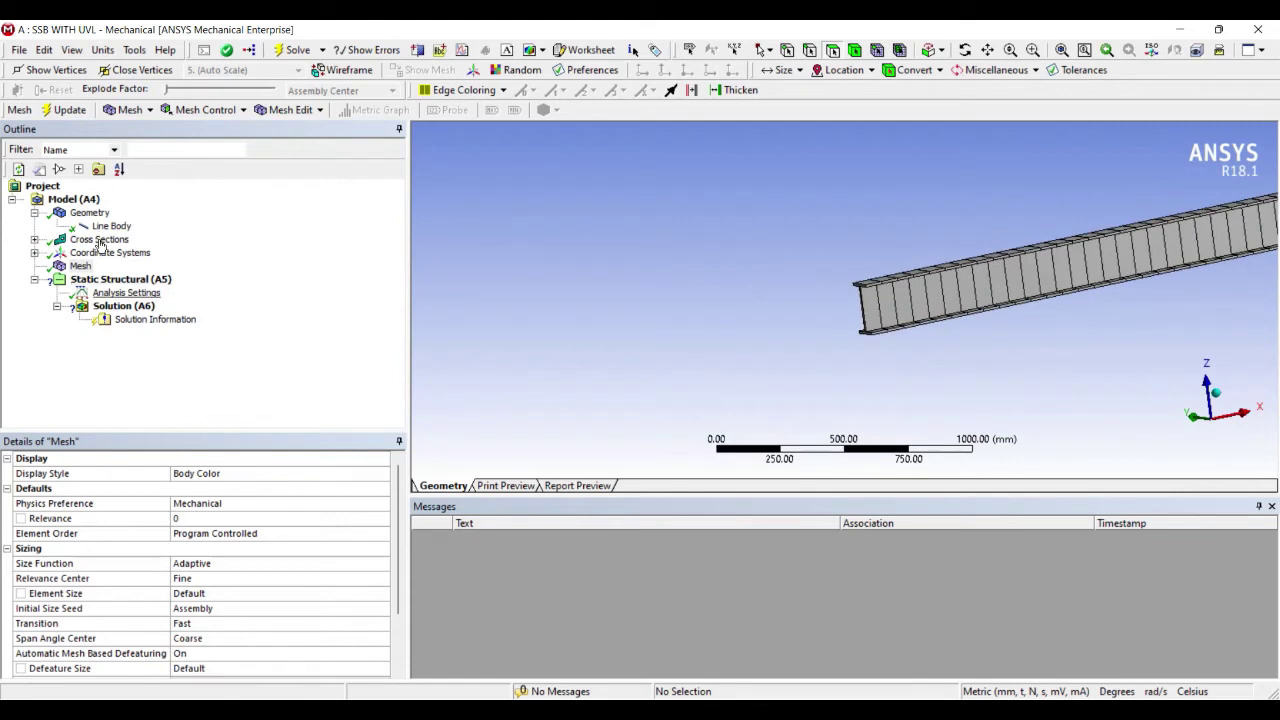
Step: Open the Analysis Settings and turn on the display of the beam's vertices
{"action": "key", "text": "Down"}
{"action": "key", "text": "Down"}
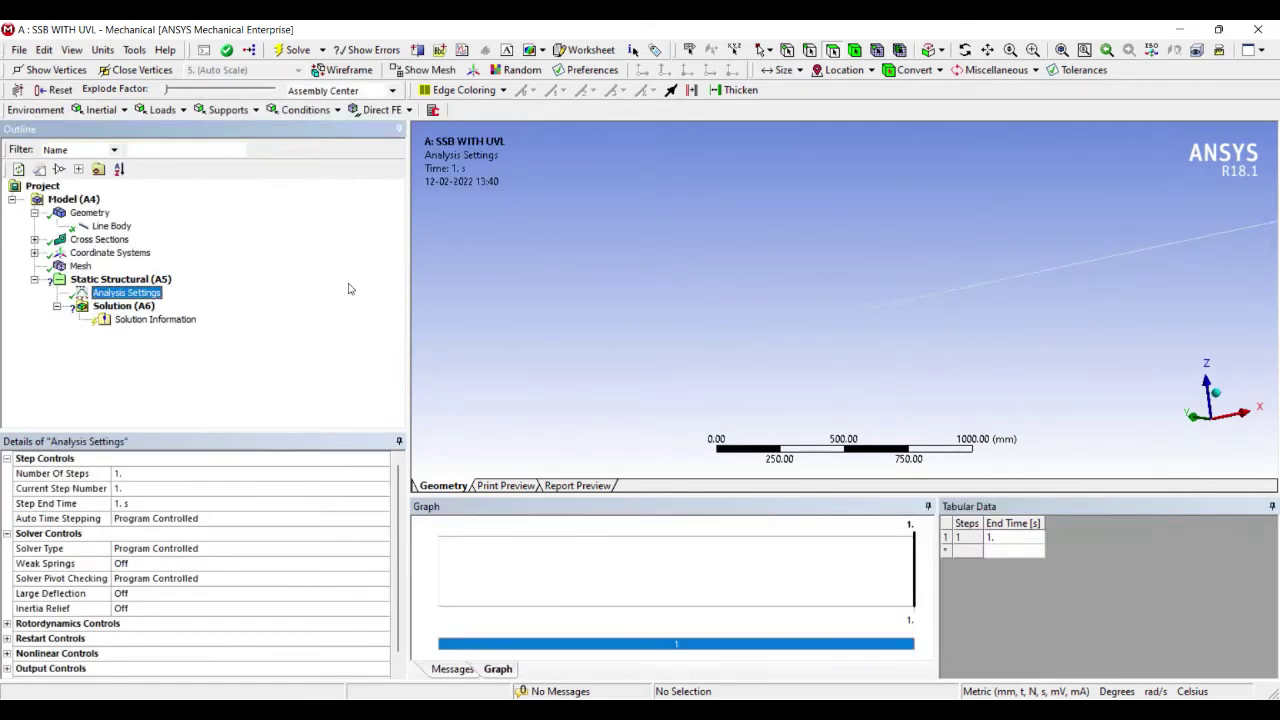
{"action": "left_click", "coordinate": [27, 68]}
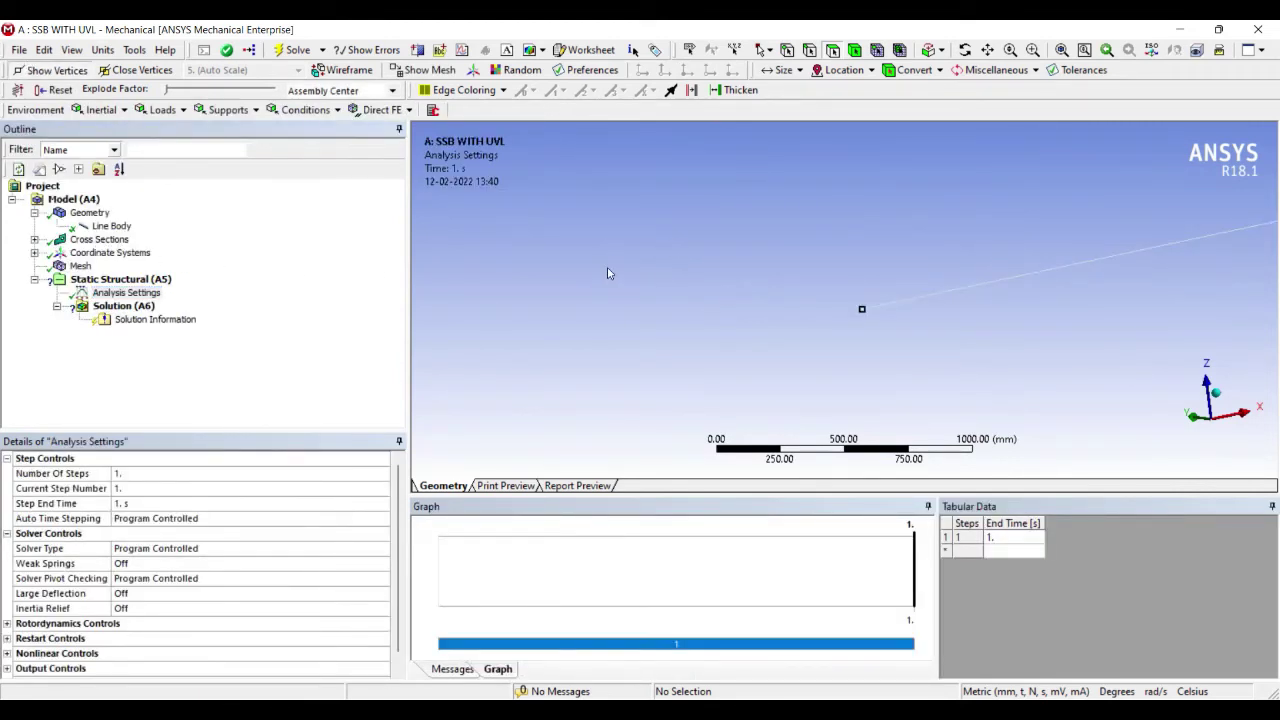
Step: Insert a Fixed Support on the beam's end vertex at the origin
{"action": "left_click", "coordinate": [788, 49]}
{"action": "left_click", "coordinate": [862, 309]}
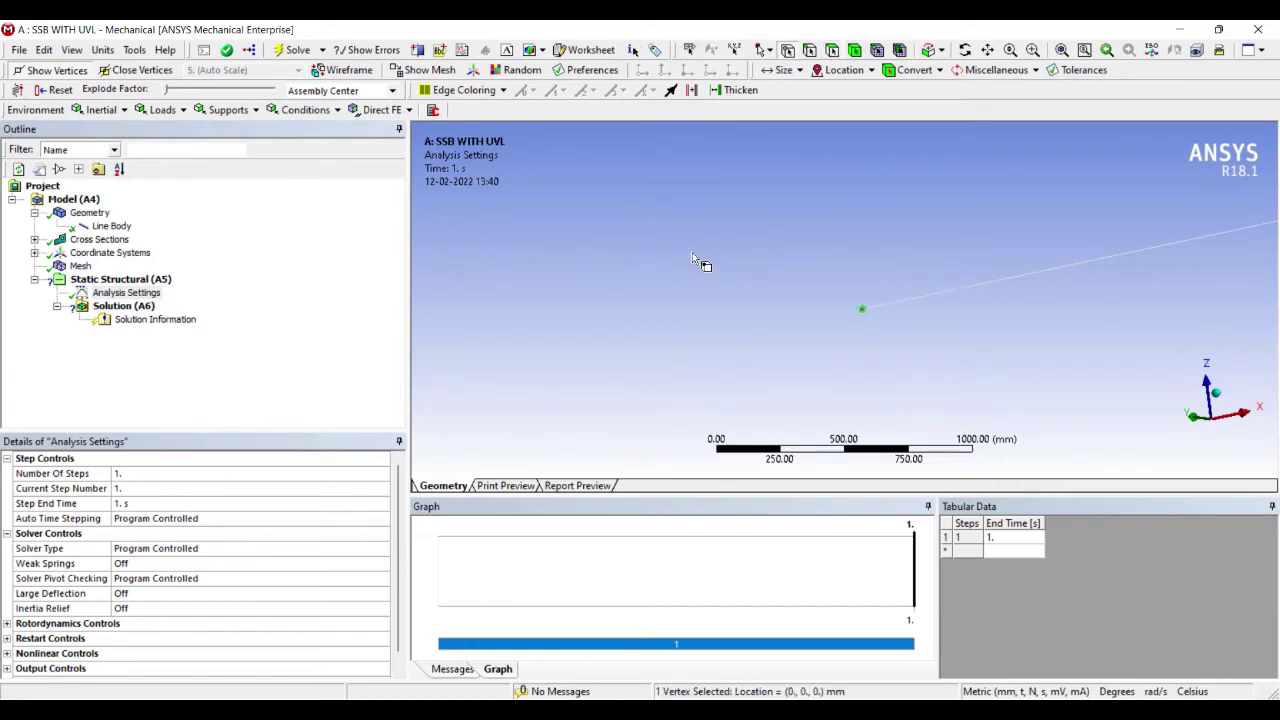
{"action": "right_click", "coordinate": [865, 311]}
{"action": "key", "text": "Right"}
{"action": "key", "text": "Down"}
{"action": "key", "text": "Down"}
{"action": "key", "text": "Down"}
{"action": "key", "text": "Down"}
{"action": "key", "text": "Down"}
{"action": "key", "text": "Down"}
{"action": "key", "text": "Down"}
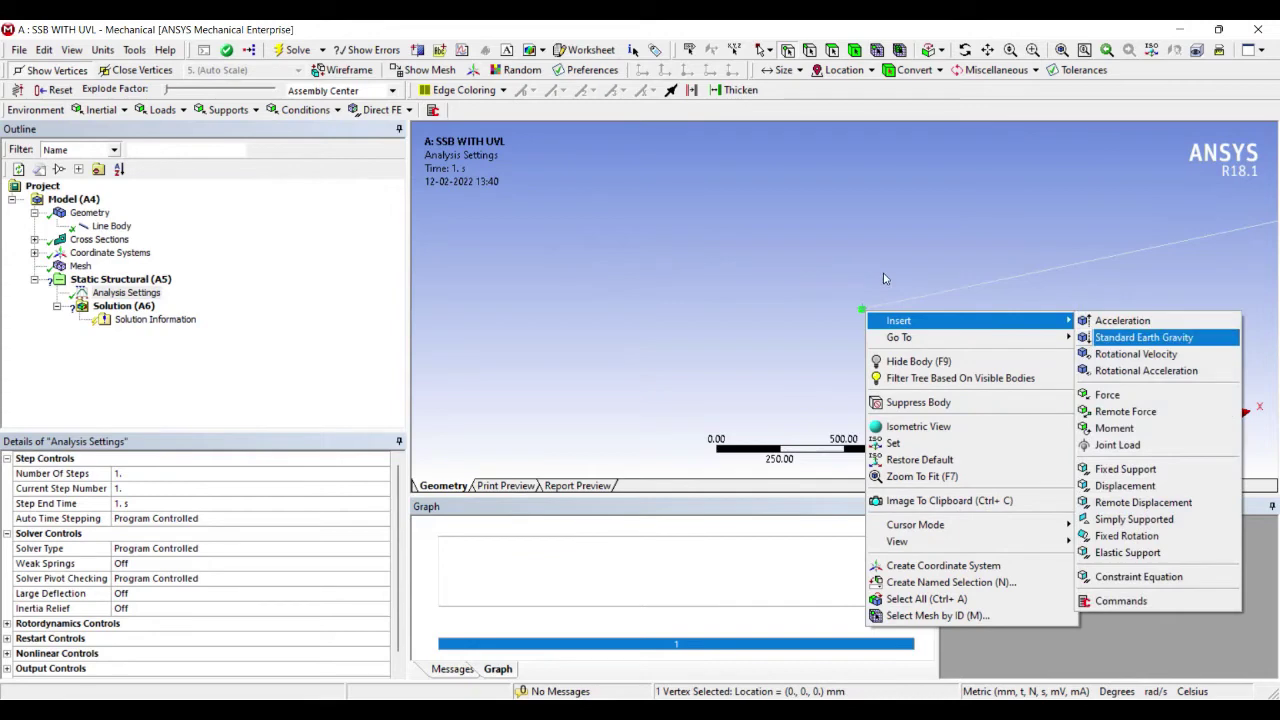
{"action": "key", "text": "Down"}
{"action": "key", "text": "Return"}
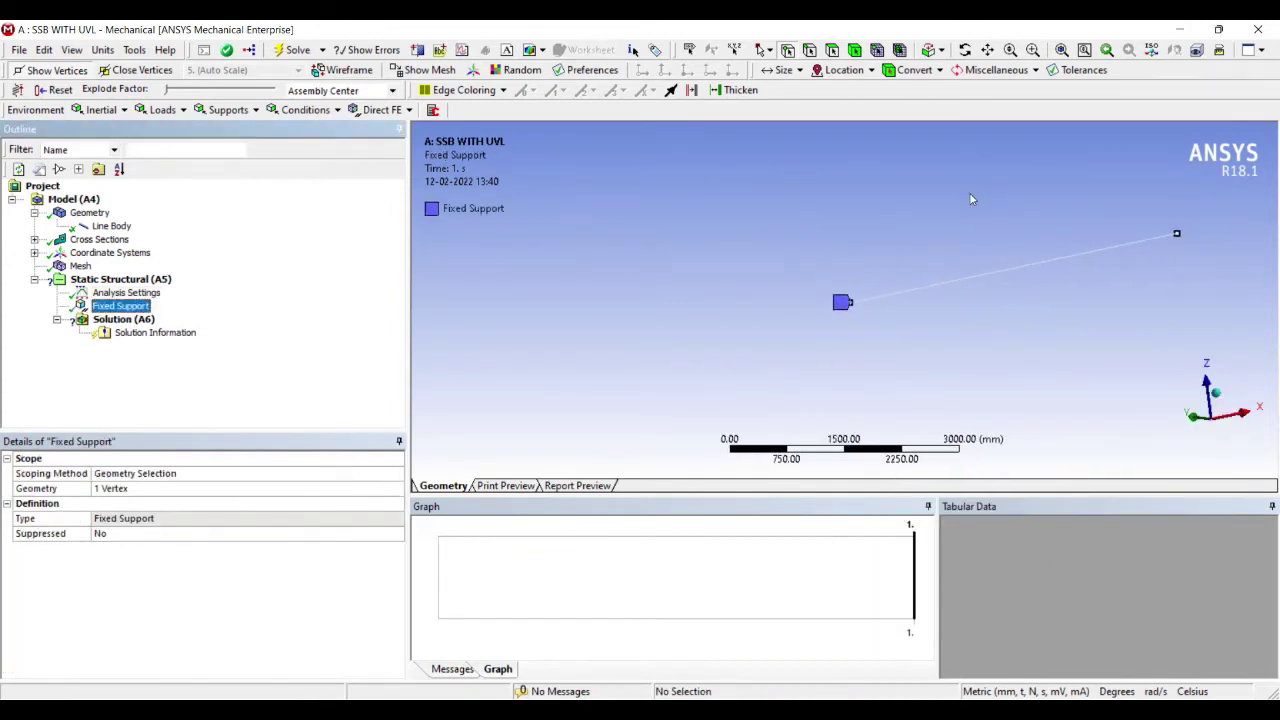
Step: Insert a second Fixed Support on the vertex at the opposite end of the beam
{"action": "right_click", "coordinate": [940, 193]}
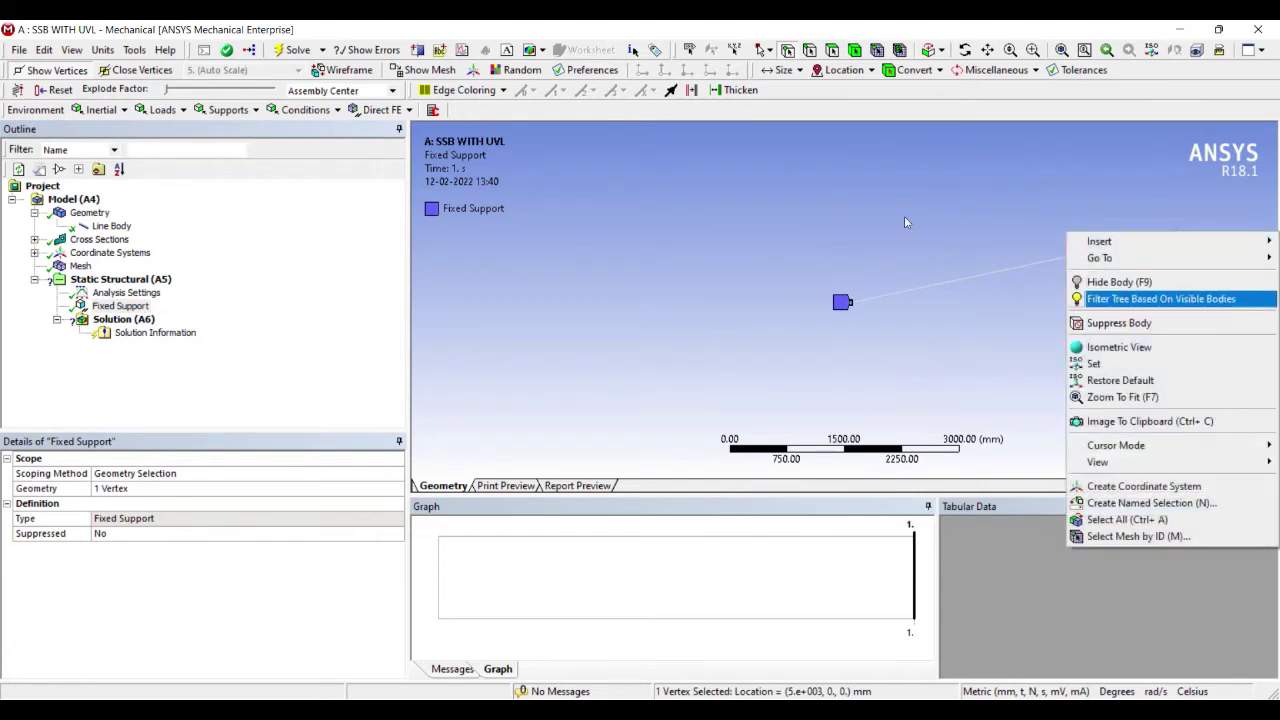
{"action": "mouse_move", "coordinate": [901, 201]}
{"action": "left_click", "coordinate": [798, 312]}
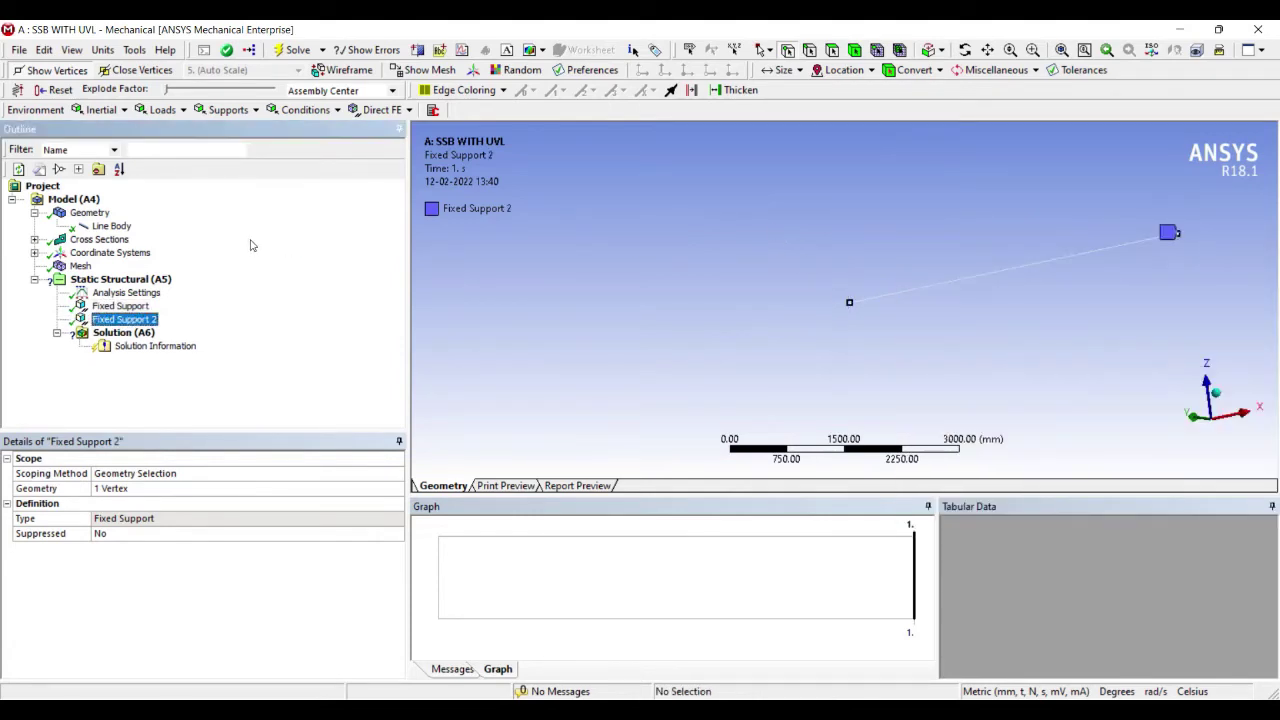
Step: Insert a Line Pressure load on the beam's edge
{"action": "left_click", "coordinate": [810, 50]}
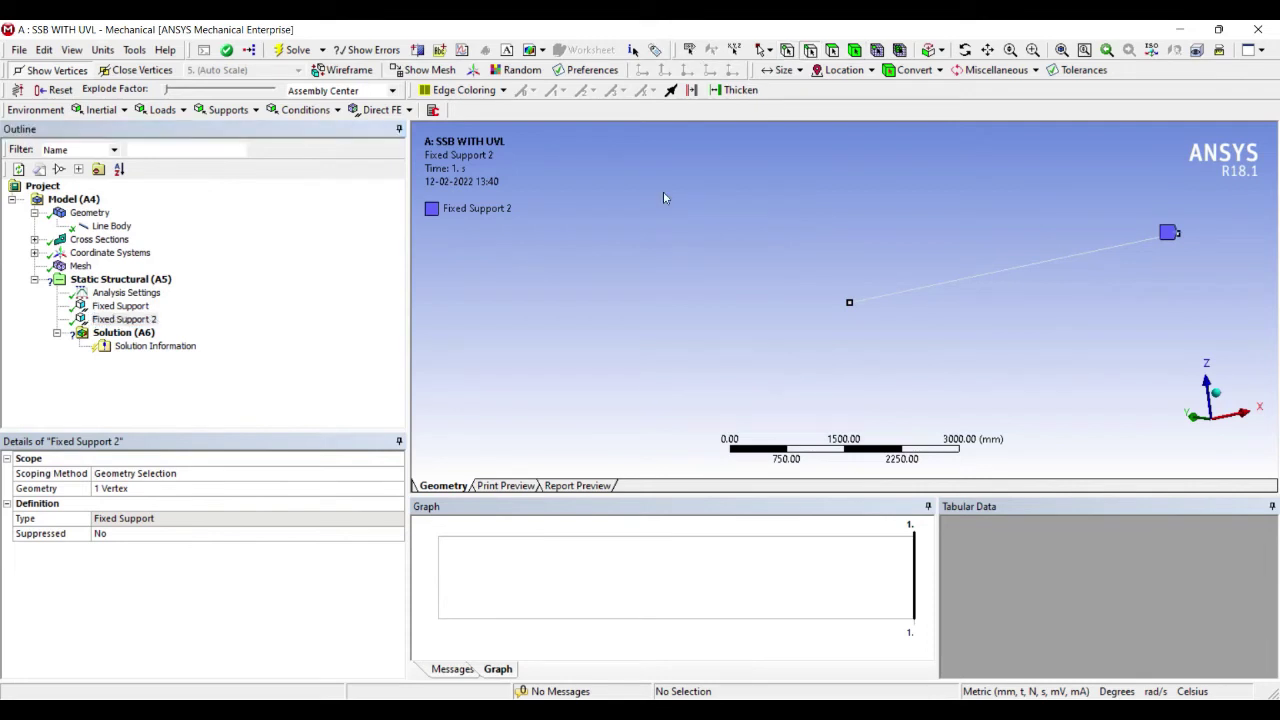
{"action": "left_click", "coordinate": [907, 291]}
{"action": "key", "text": "shift+F10"}
{"action": "key", "text": "Down"}
{"action": "key", "text": "Right"}
{"action": "key", "text": "Down"}
{"action": "key", "text": "Down"}
{"action": "key", "text": "Down"}
{"action": "key", "text": "Down"}
{"action": "key", "text": "Down"}
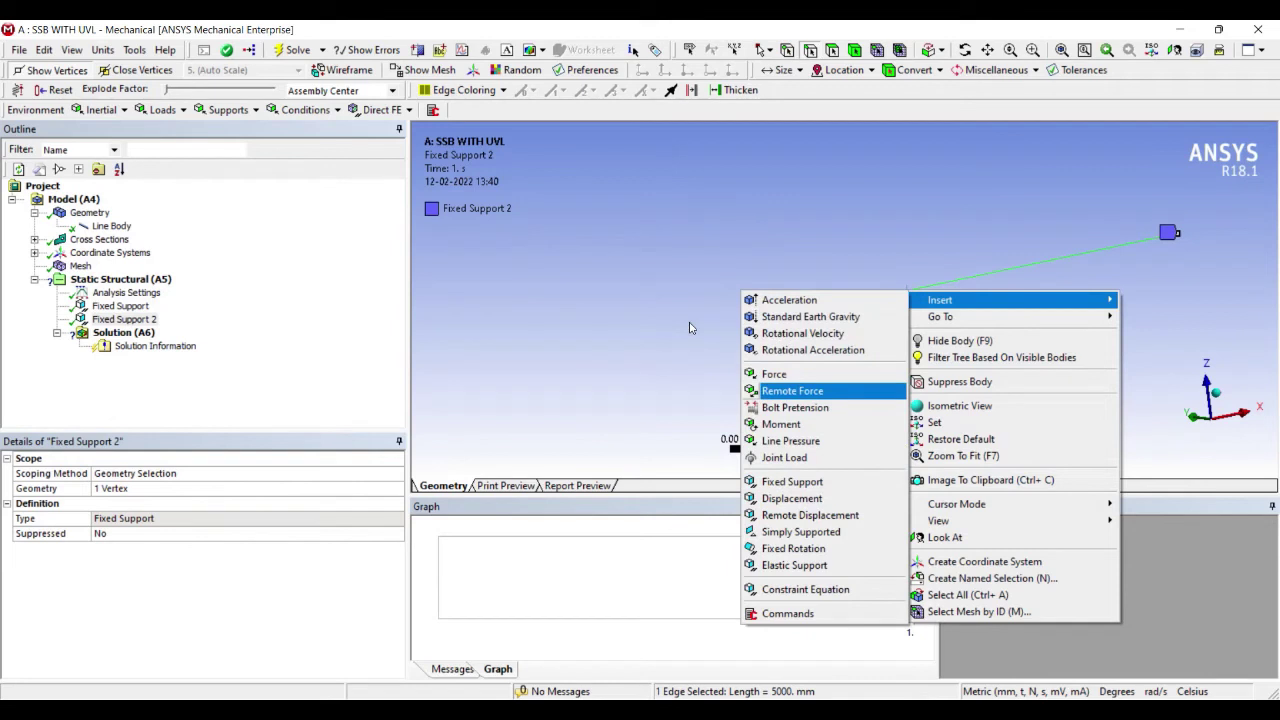
{"action": "key", "text": "Down"}
{"action": "key", "text": "Down"}
{"action": "key", "text": "Down"}
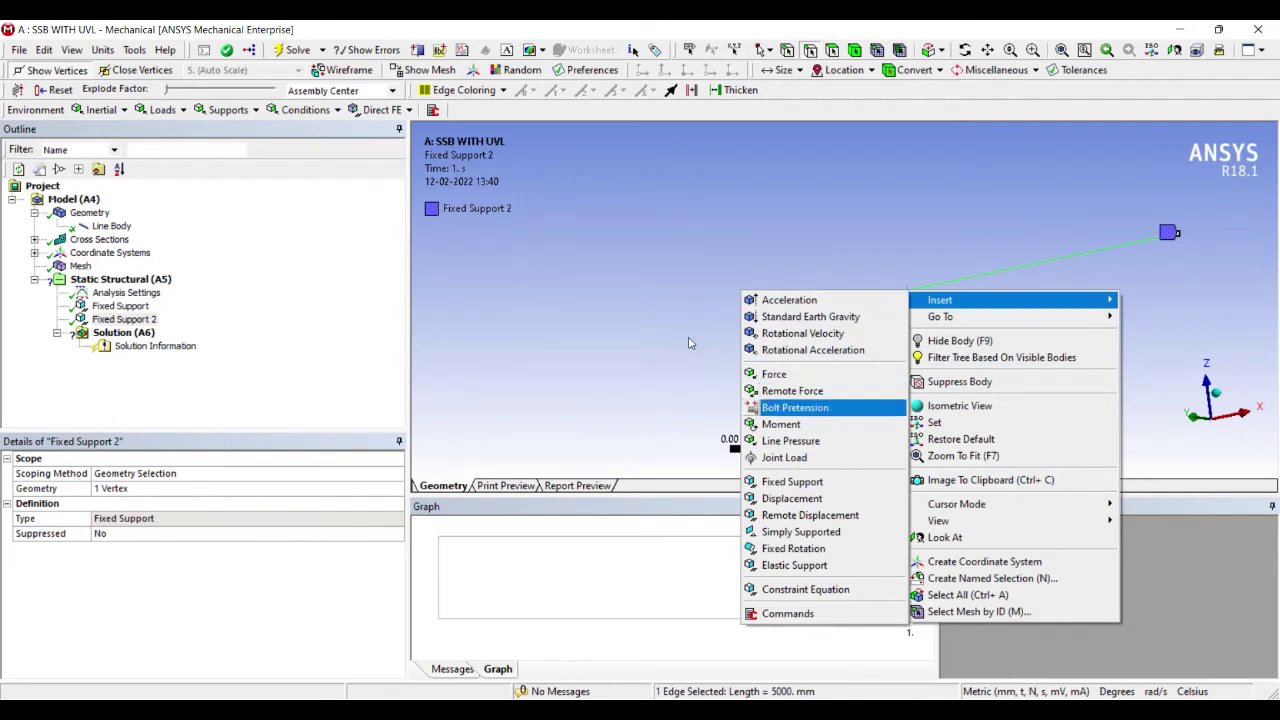
{"action": "key", "text": "Return"}
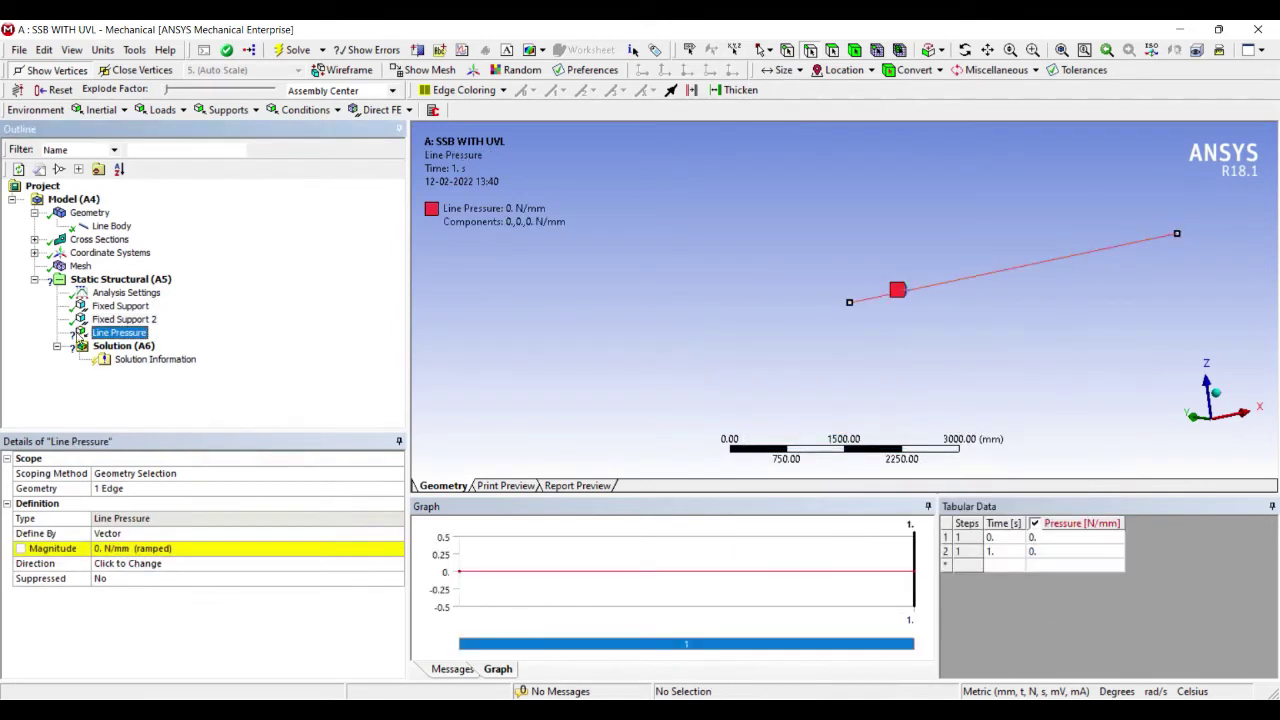
Step: Define the line pressure by Components and set its Z Component to -50 N/mm
{"action": "left_click", "coordinate": [222, 534]}
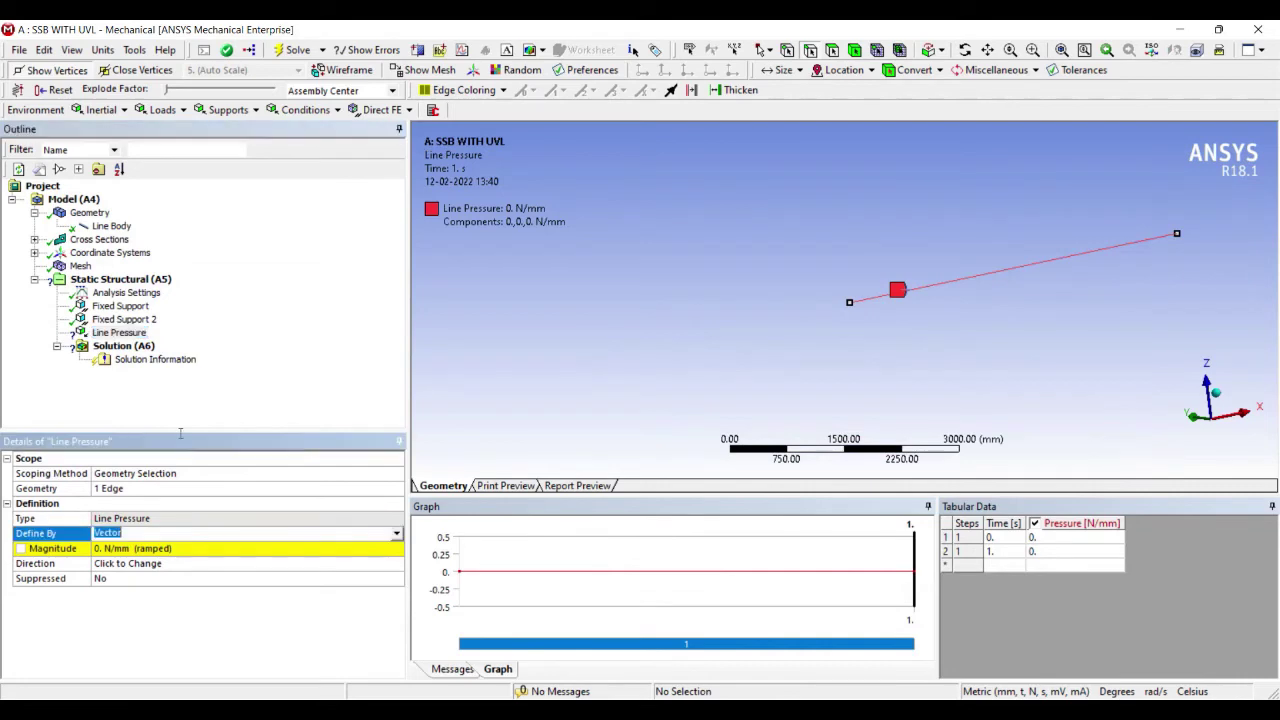
{"action": "key", "text": "alt+Down"}
{"action": "key", "text": "Return"}
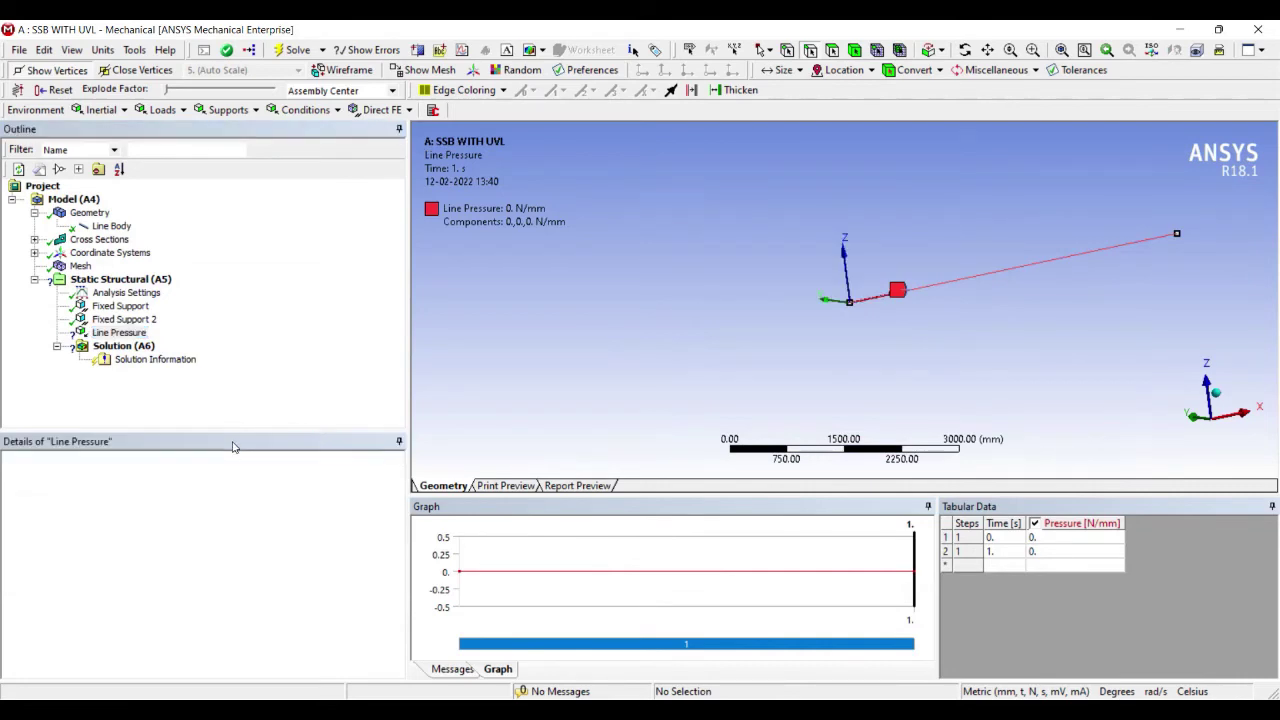
{"action": "left_click", "coordinate": [130, 594]}
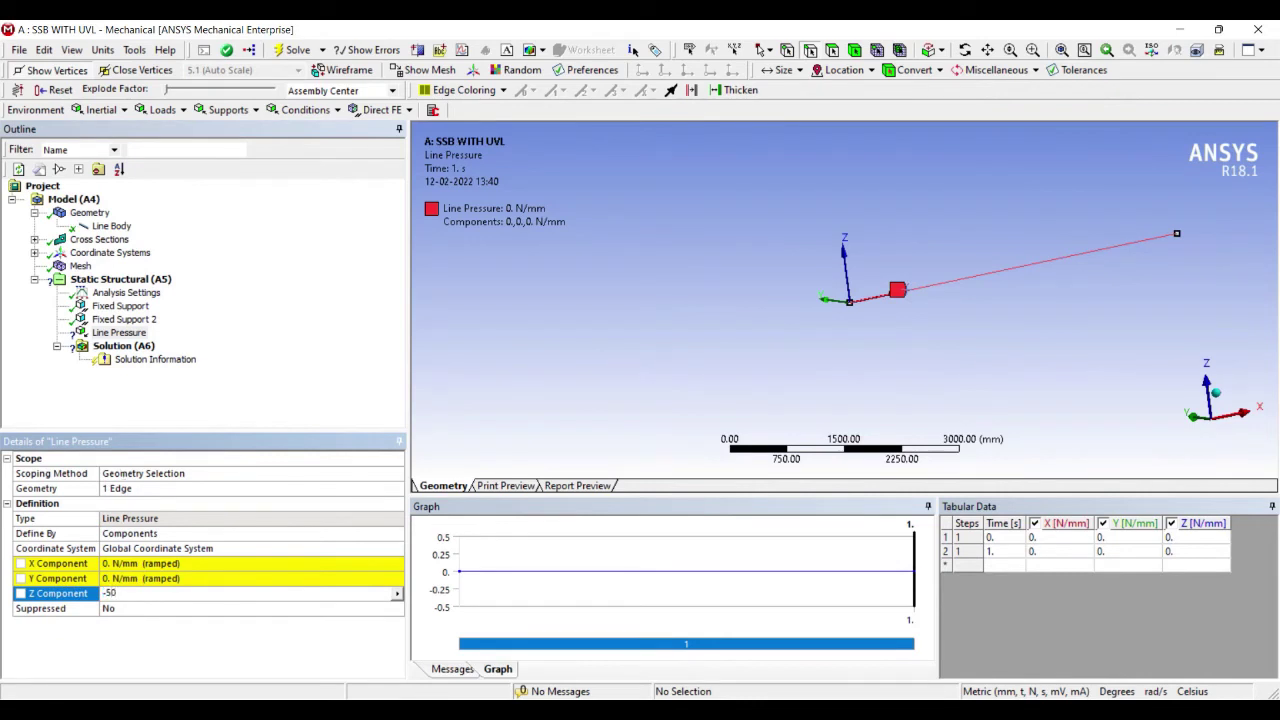
{"action": "type", "text": "-50"}
{"action": "key", "text": "Return"}
Step: Solve the static structural analysis
{"action": "left_click", "coordinate": [123, 345]}
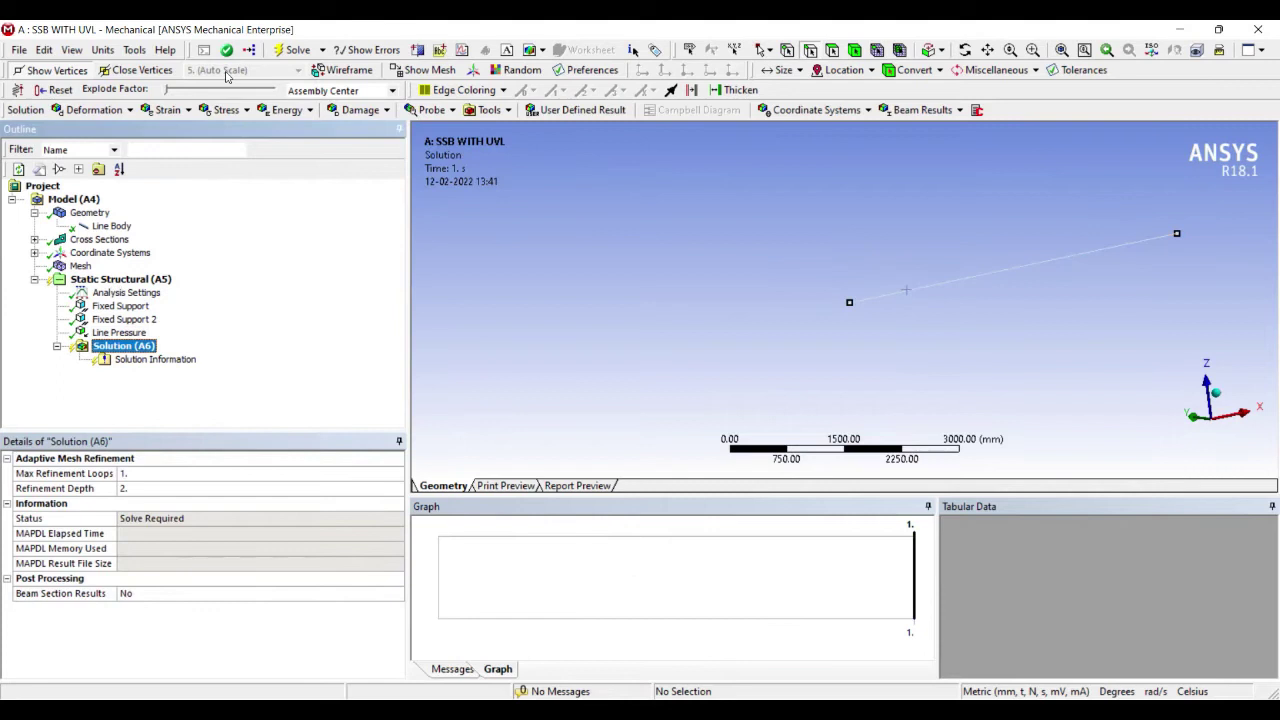
{"action": "left_click", "coordinate": [293, 49]}
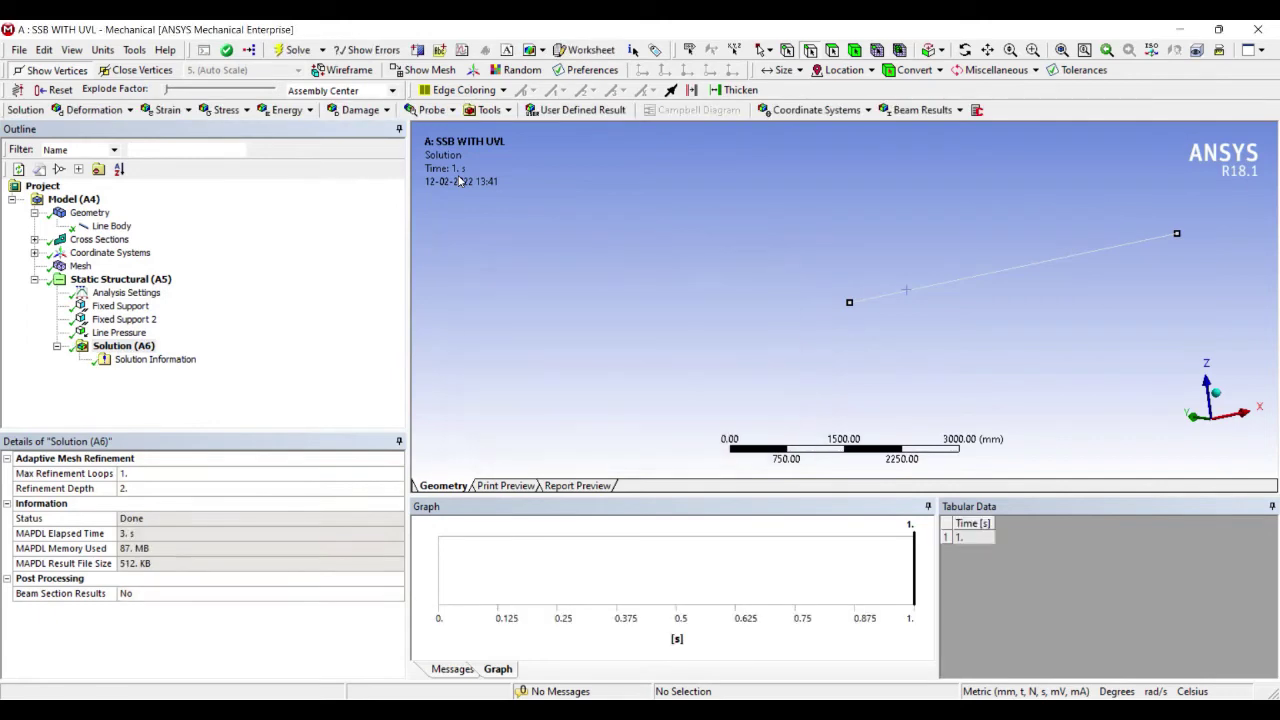
Step: Add a Directional Deformation result to the solution and set its orientation to the Z Axis
{"action": "right_click", "coordinate": [146, 347]}
{"action": "mouse_move", "coordinate": [240, 357]}
{"action": "mouse_move", "coordinate": [420, 357]}
{"action": "key", "text": "Down"}
{"action": "key", "text": "Return"}
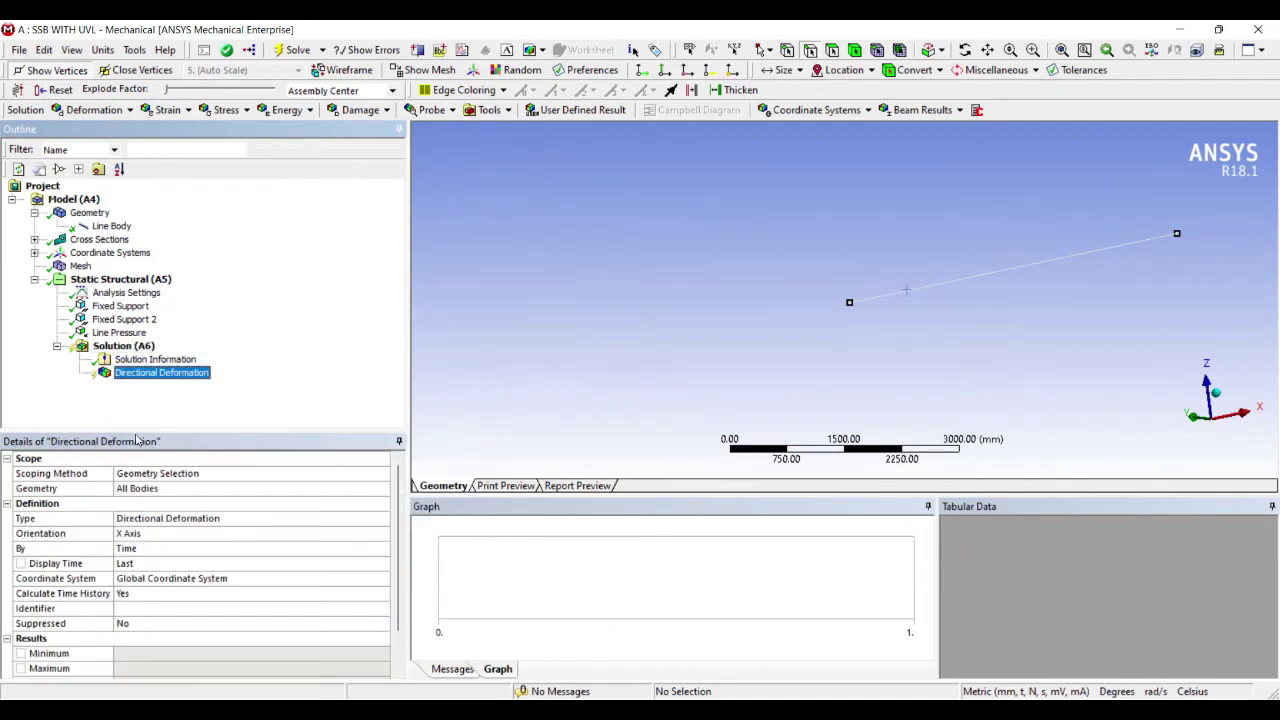
{"action": "left_click", "coordinate": [170, 534]}
{"action": "left_click", "coordinate": [385, 534]}
{"action": "left_click", "coordinate": [286, 568]}
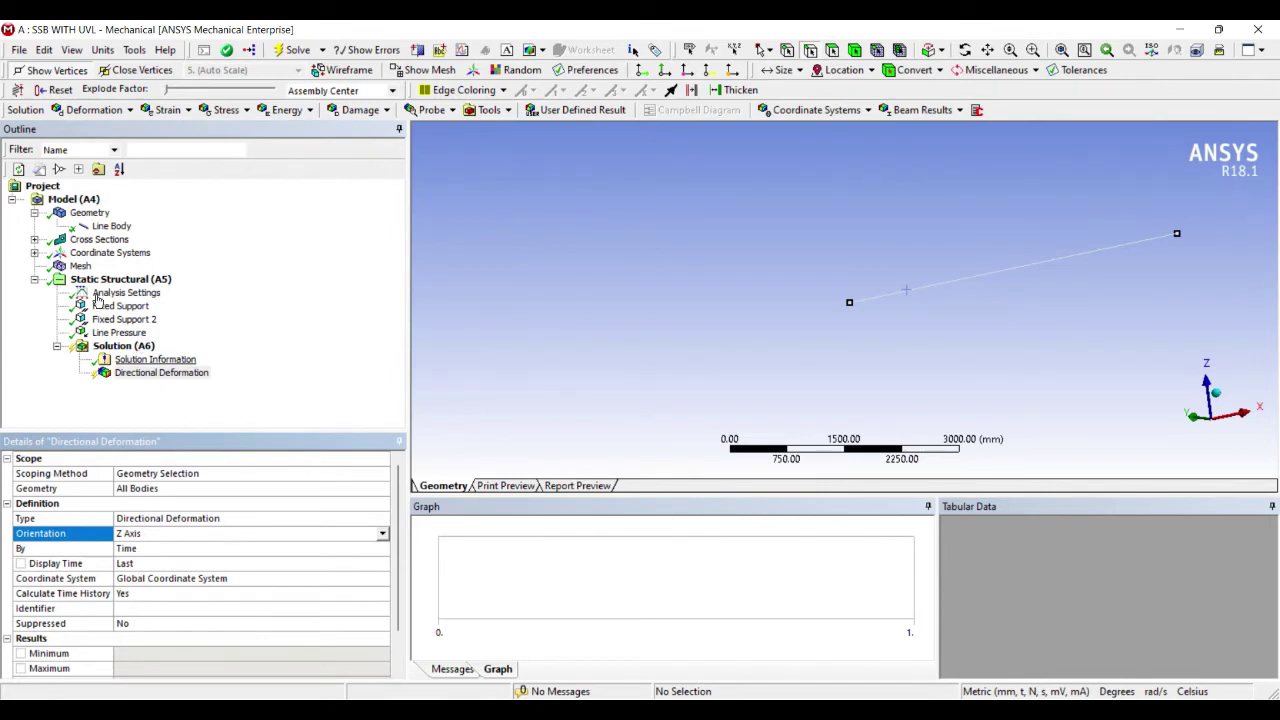
Step: Add a Force Reaction probe to the solution with Fixed Support as its boundary condition
{"action": "right_click", "coordinate": [134, 348]}
{"action": "mouse_move", "coordinate": [160, 361]}
{"action": "key", "text": "Down"}
{"action": "key", "text": "Down"}
{"action": "key", "text": "Down"}
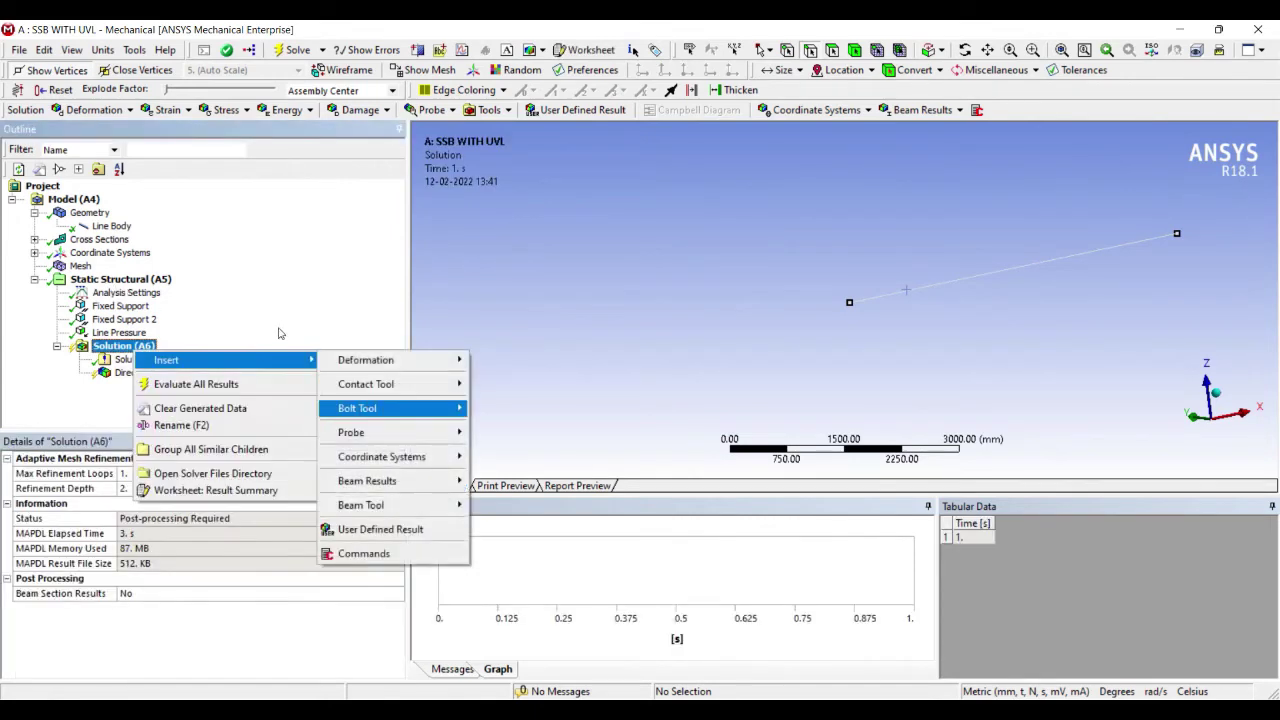
{"action": "key", "text": "Right"}
{"action": "key", "text": "Down"}
{"action": "key", "text": "Down"}
{"action": "key", "text": "Down"}
{"action": "key", "text": "Down"}
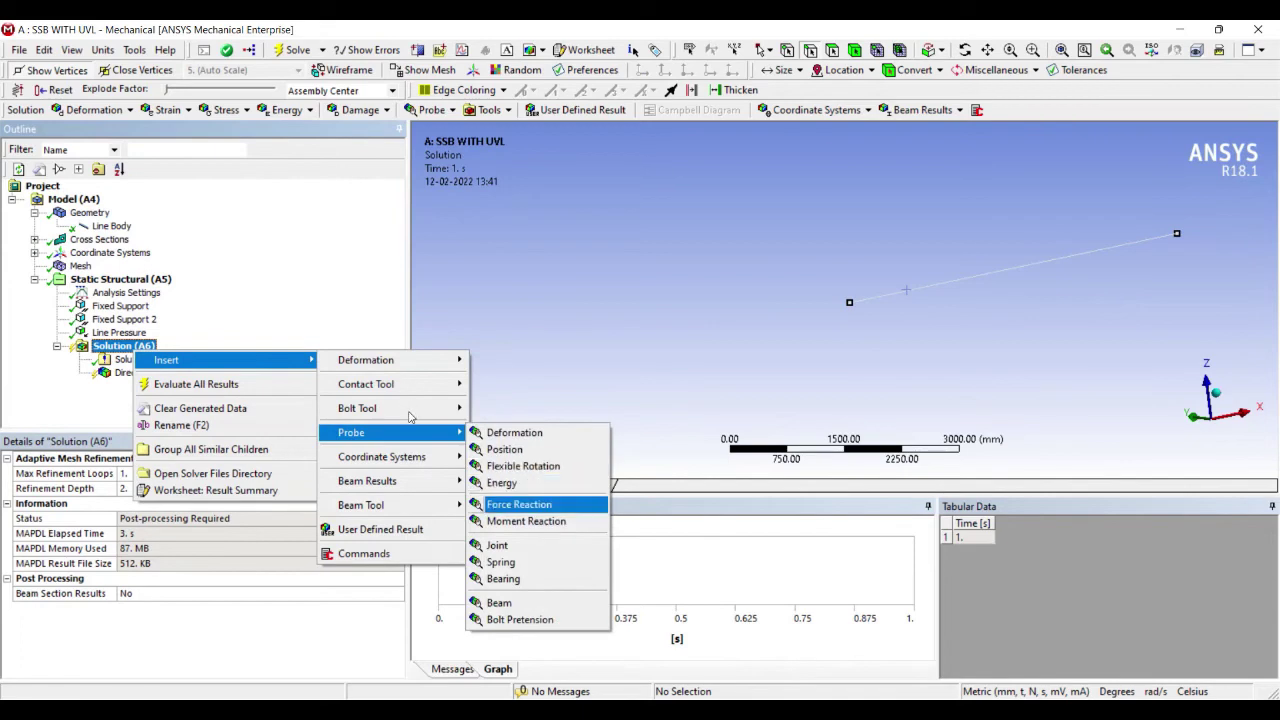
{"action": "key", "text": "Return"}
{"action": "key", "text": "Down"}
{"action": "key", "text": "Up"}
{"action": "key", "text": "Return"}
Step: Add another Force Reaction probe with Fixed Support 2 as its boundary condition
{"action": "right_click", "coordinate": [143, 347]}
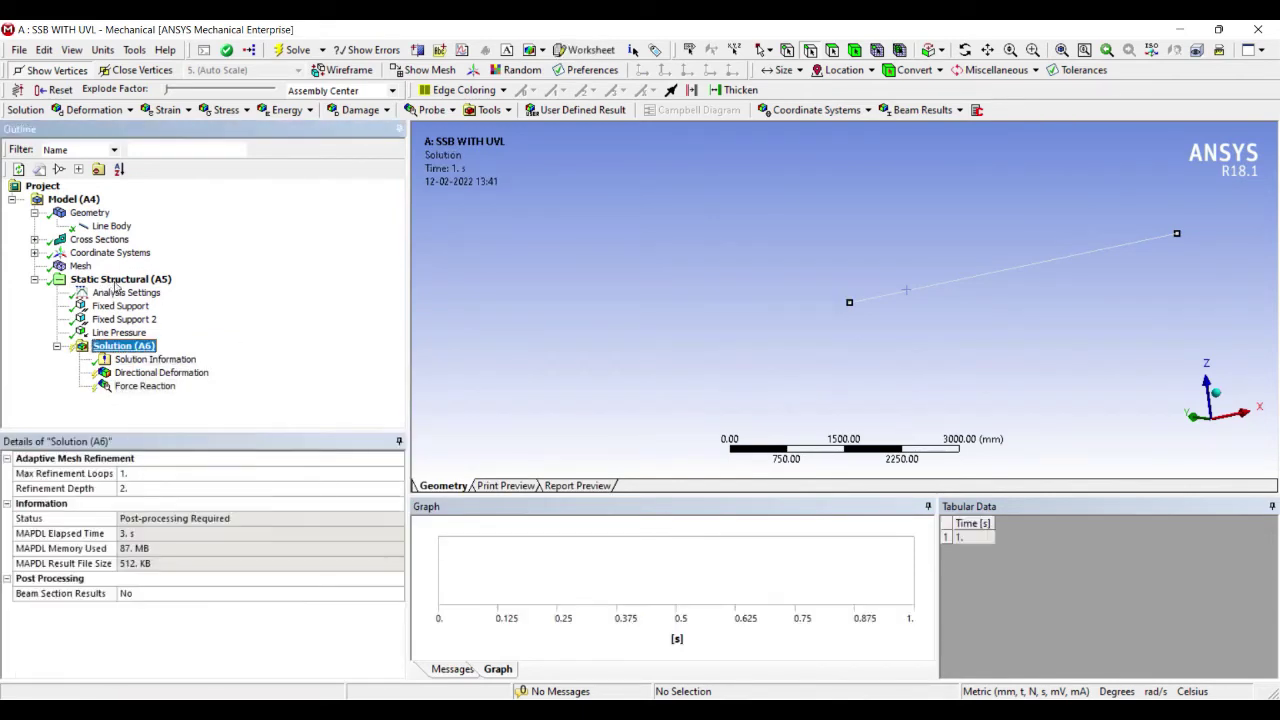
{"action": "mouse_move", "coordinate": [292, 352]}
{"action": "key", "text": "Down"}
{"action": "key", "text": "Down"}
{"action": "key", "text": "Down"}
{"action": "key", "text": "Down"}
{"action": "key", "text": "Right"}
{"action": "key", "text": "Down"}
{"action": "key", "text": "Down"}
{"action": "key", "text": "Down"}
{"action": "key", "text": "Down"}
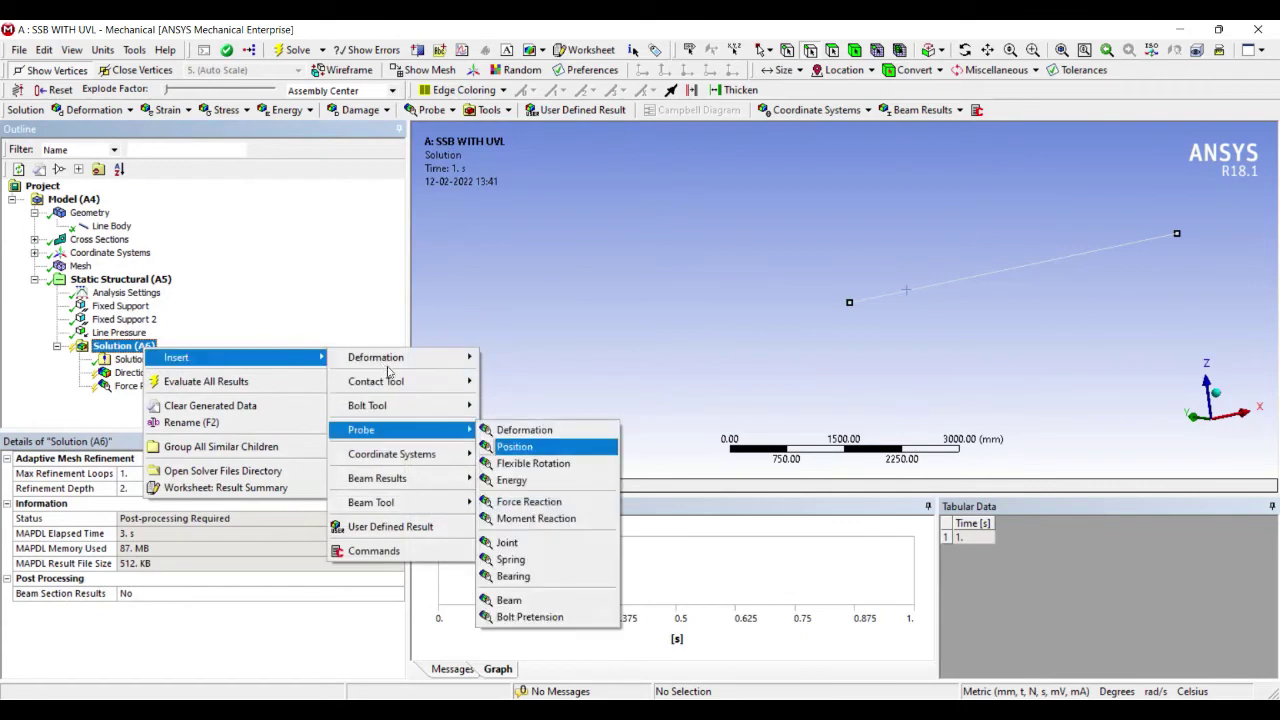
{"action": "key", "text": "Return"}
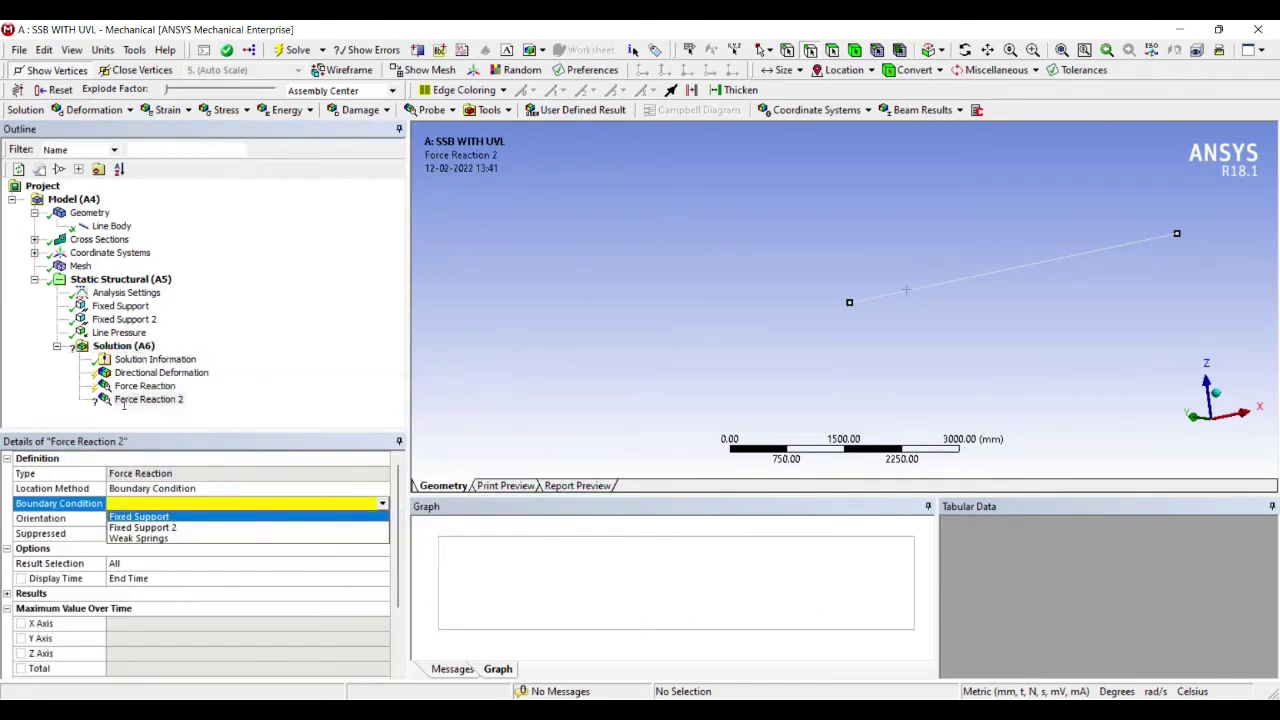
{"action": "left_click", "coordinate": [153, 528]}
Step: Add a Beam Tool covering all line bodies to the solution
{"action": "right_click", "coordinate": [133, 347]}
{"action": "mouse_move", "coordinate": [154, 357]}
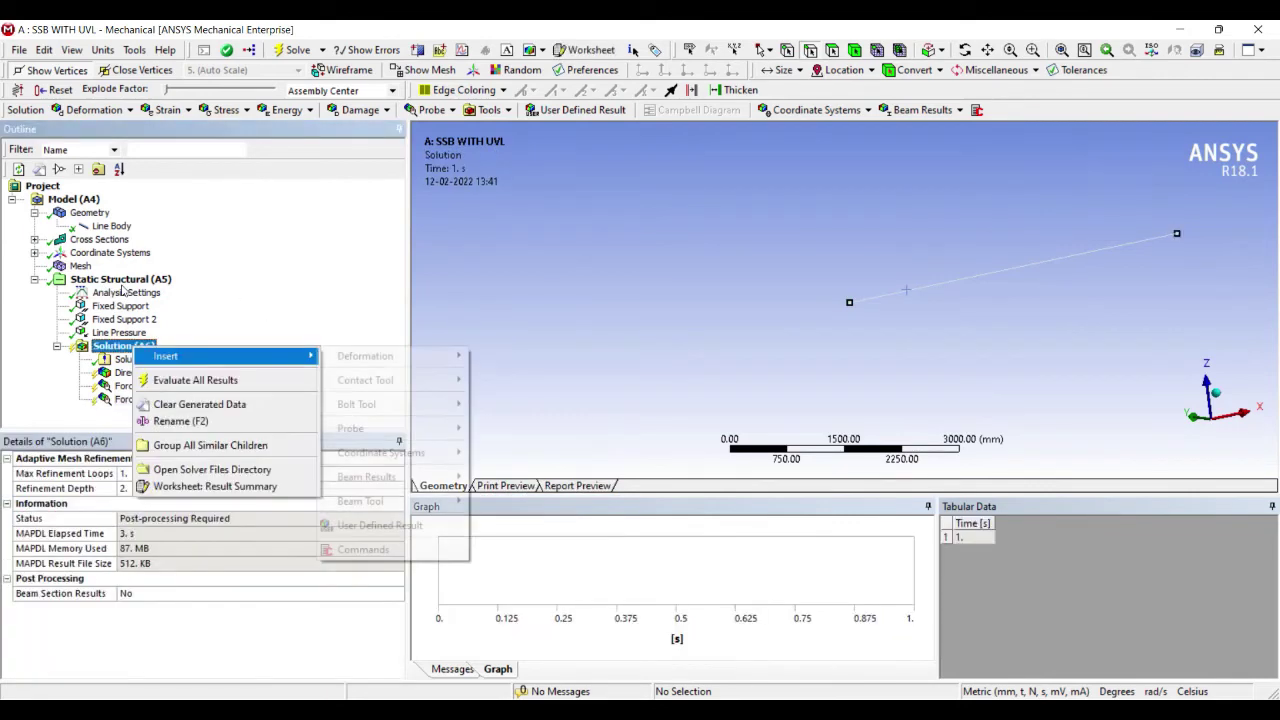
{"action": "mouse_move", "coordinate": [250, 357]}
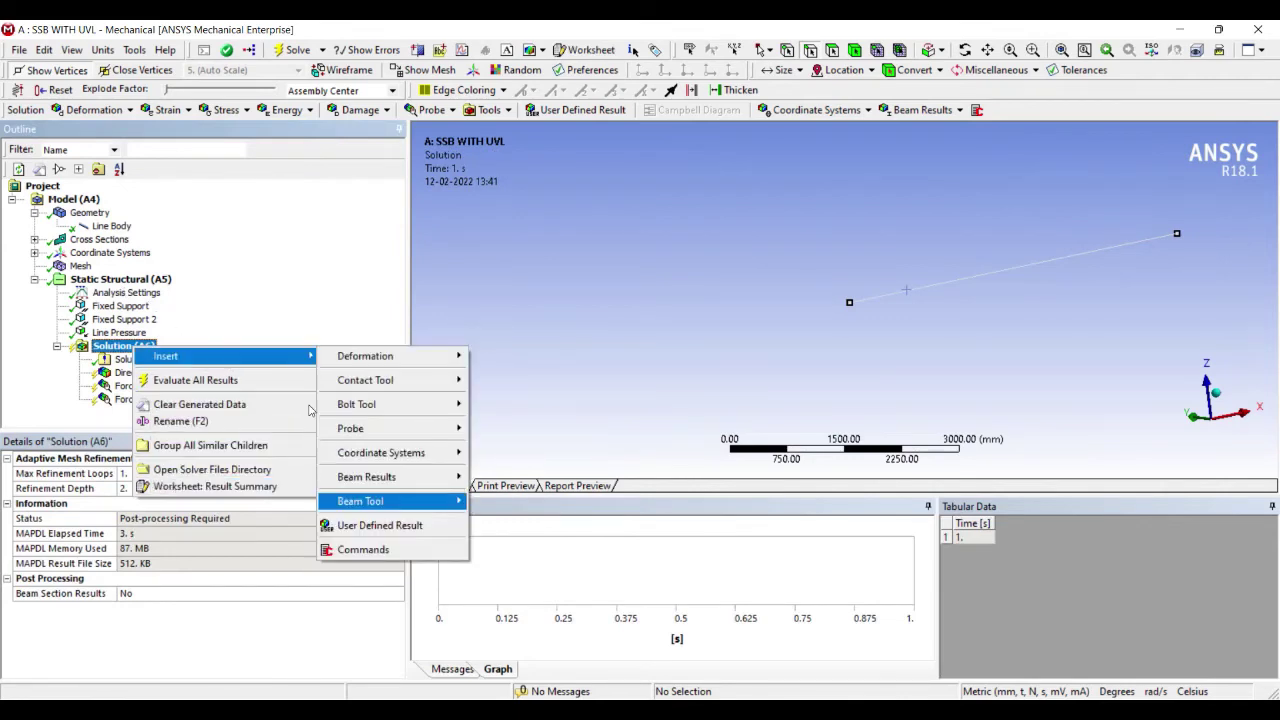
{"action": "key", "text": "Return"}
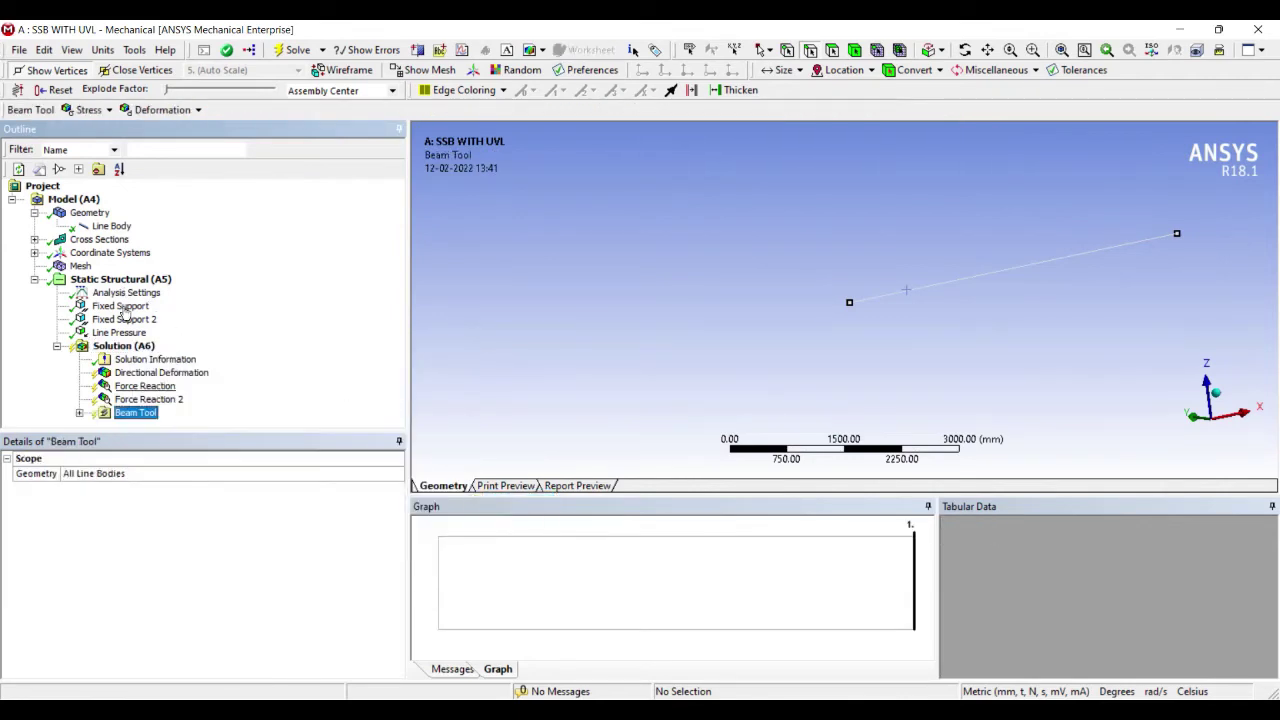
Step: Evaluate all results of the solution
{"action": "key", "text": "Left"}
{"action": "key", "text": "shift+F10"}
{"action": "key", "text": "Right"}
{"action": "key", "text": "Left"}
{"action": "key", "text": "Down"}
{"action": "key", "text": "Return"}
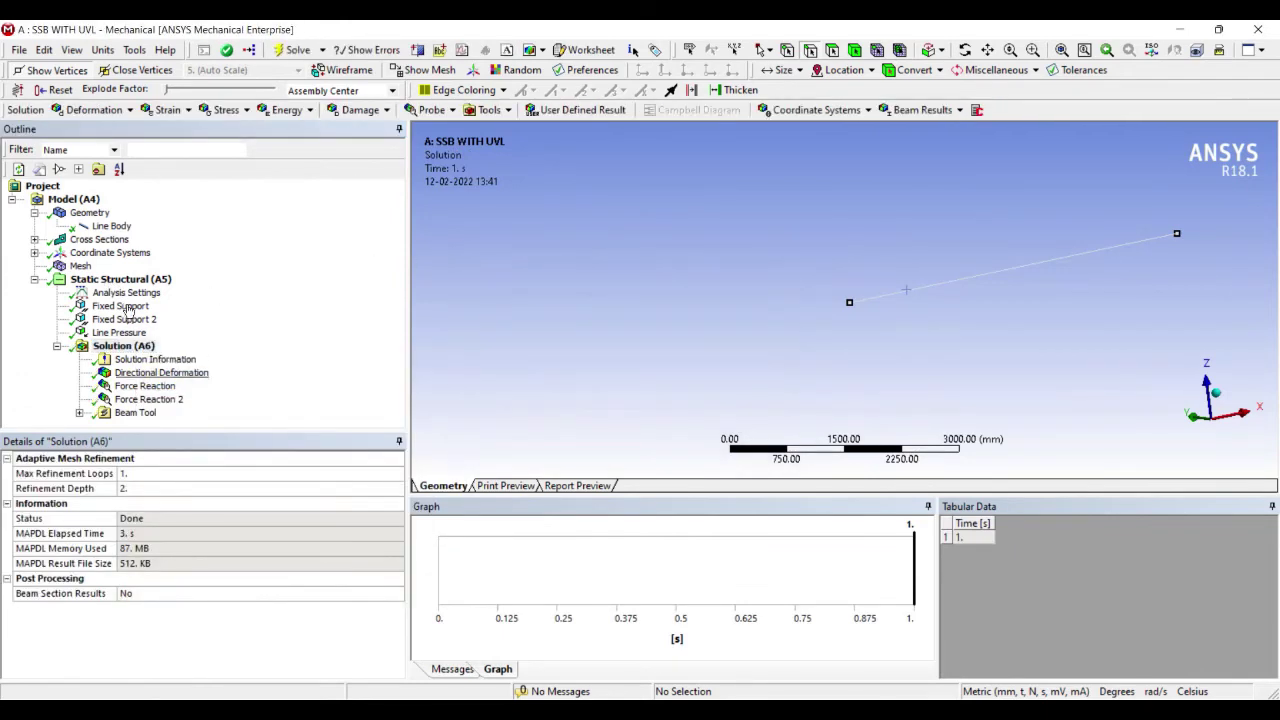
Step: Display the Directional Deformation result and play its animation
{"action": "left_click", "coordinate": [160, 372]}
{"action": "left_click", "coordinate": [478, 526]}
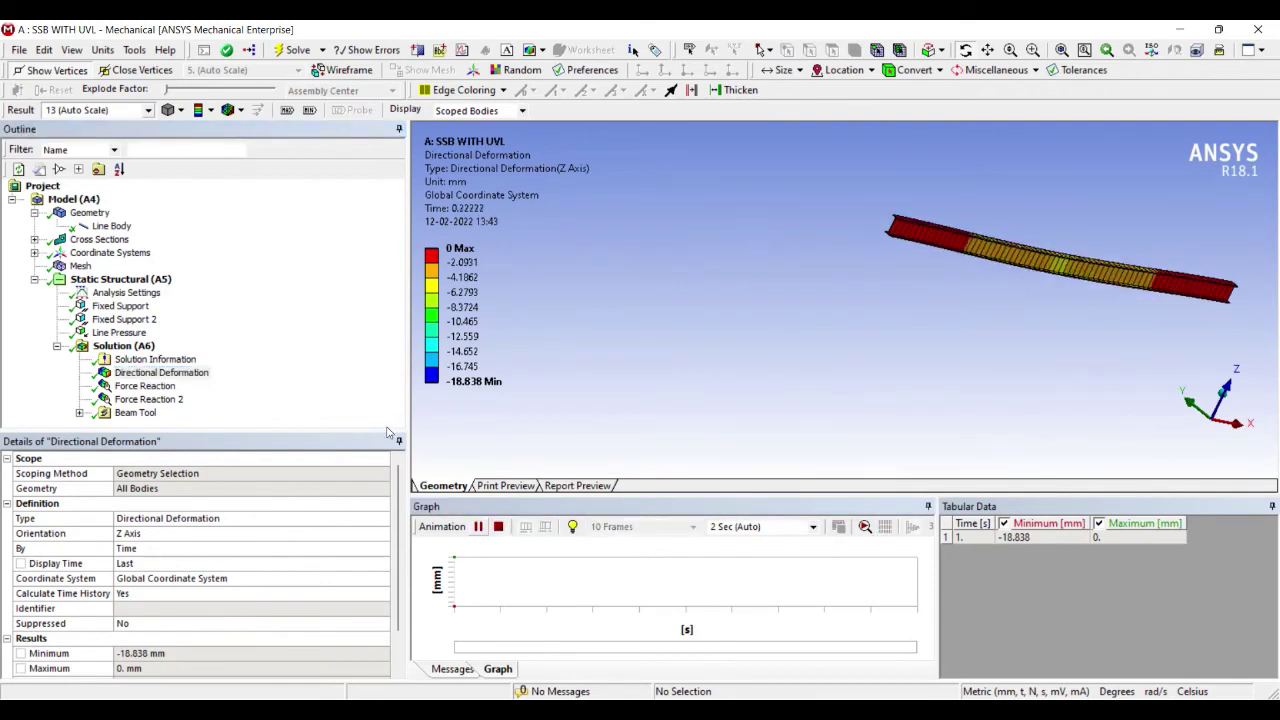
Step: Pause the deformation animation and examine the Force Reaction components at Fixed Support
{"action": "left_click", "coordinate": [478, 526]}
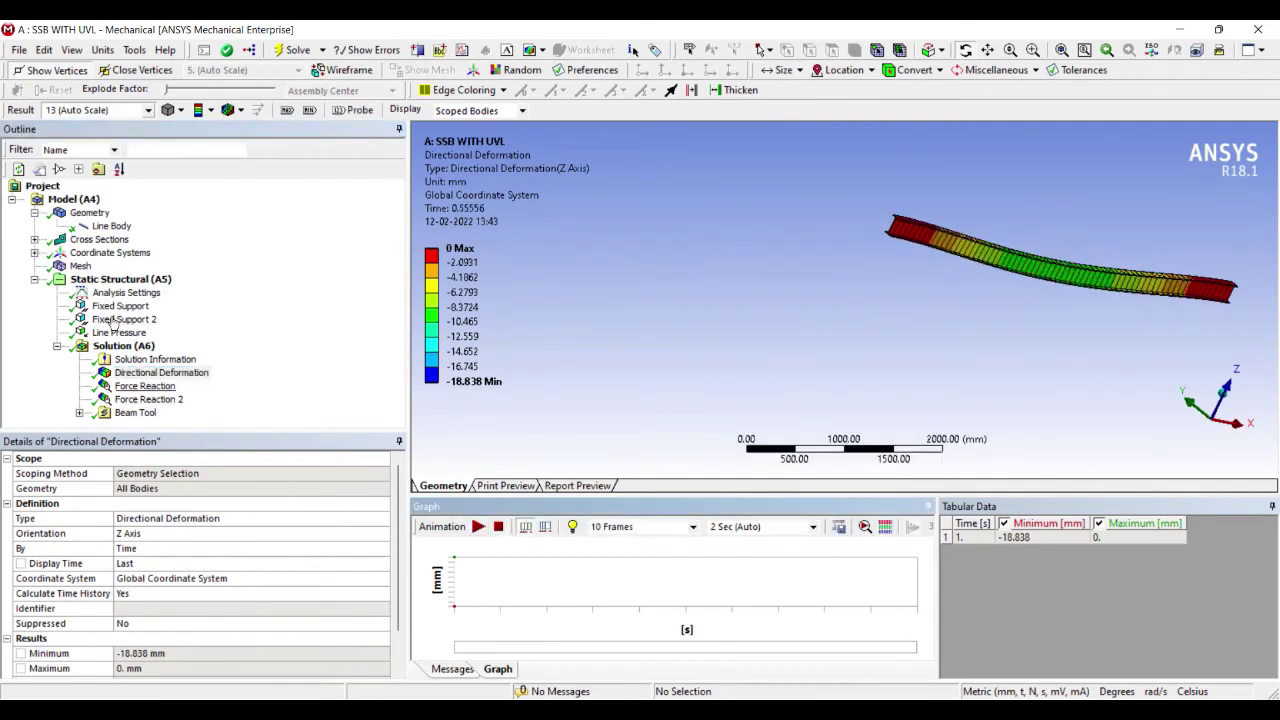
{"action": "left_click", "coordinate": [145, 385]}
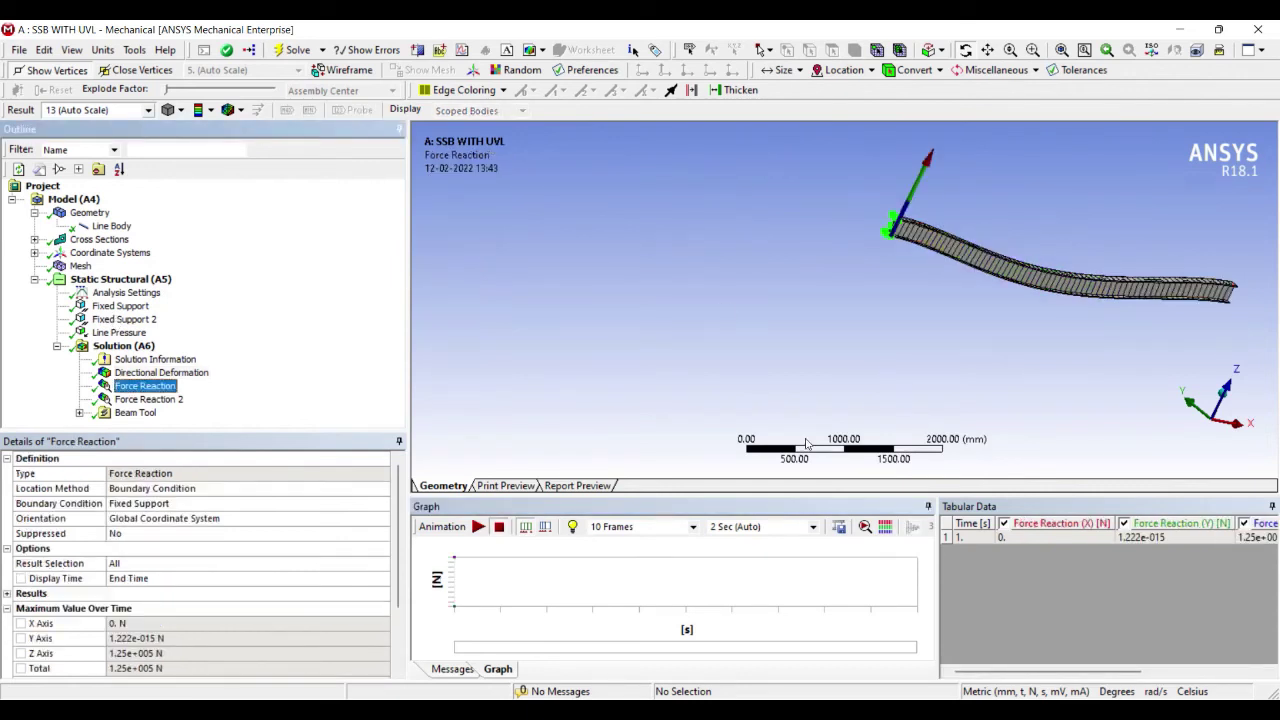
{"action": "left_click_drag", "start_coordinate": [1028, 671], "coordinate": [1121, 671]}
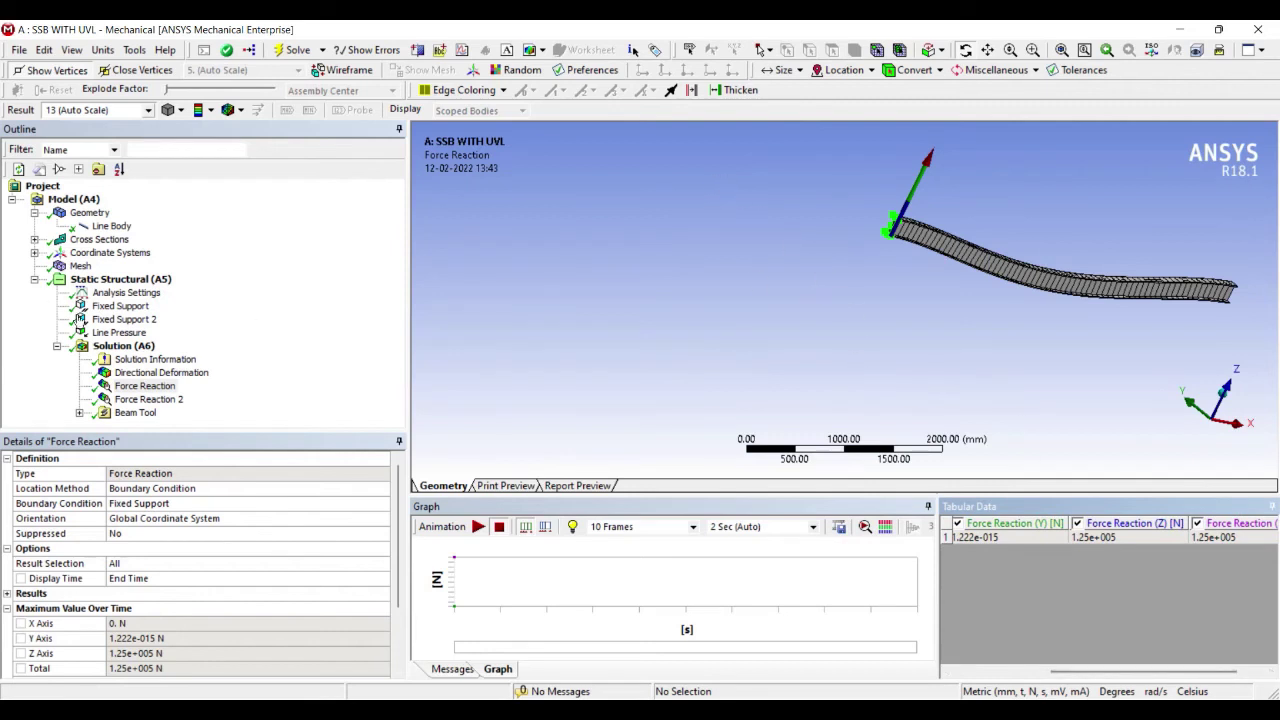
Step: Examine the Force Reaction 2 components in the tabular data, highlighting the Z value
{"action": "left_click", "coordinate": [148, 400]}
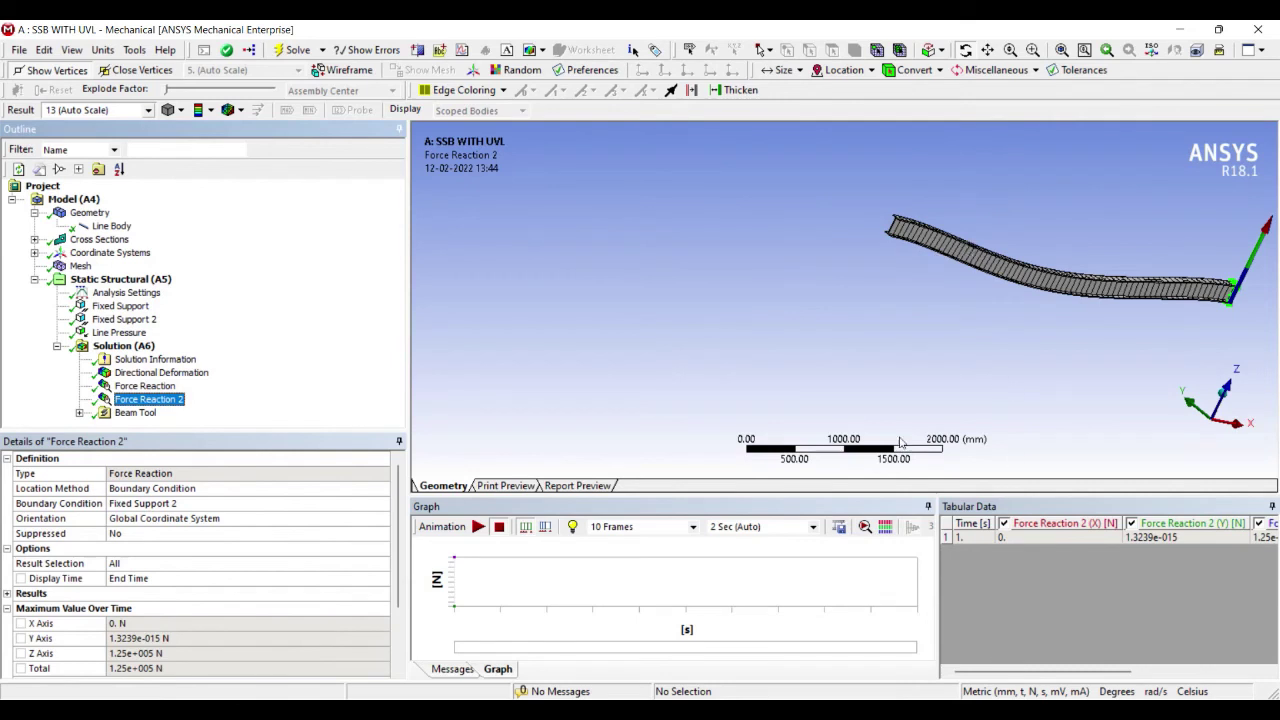
{"action": "left_click_drag", "start_coordinate": [1084, 672], "coordinate": [1150, 671]}
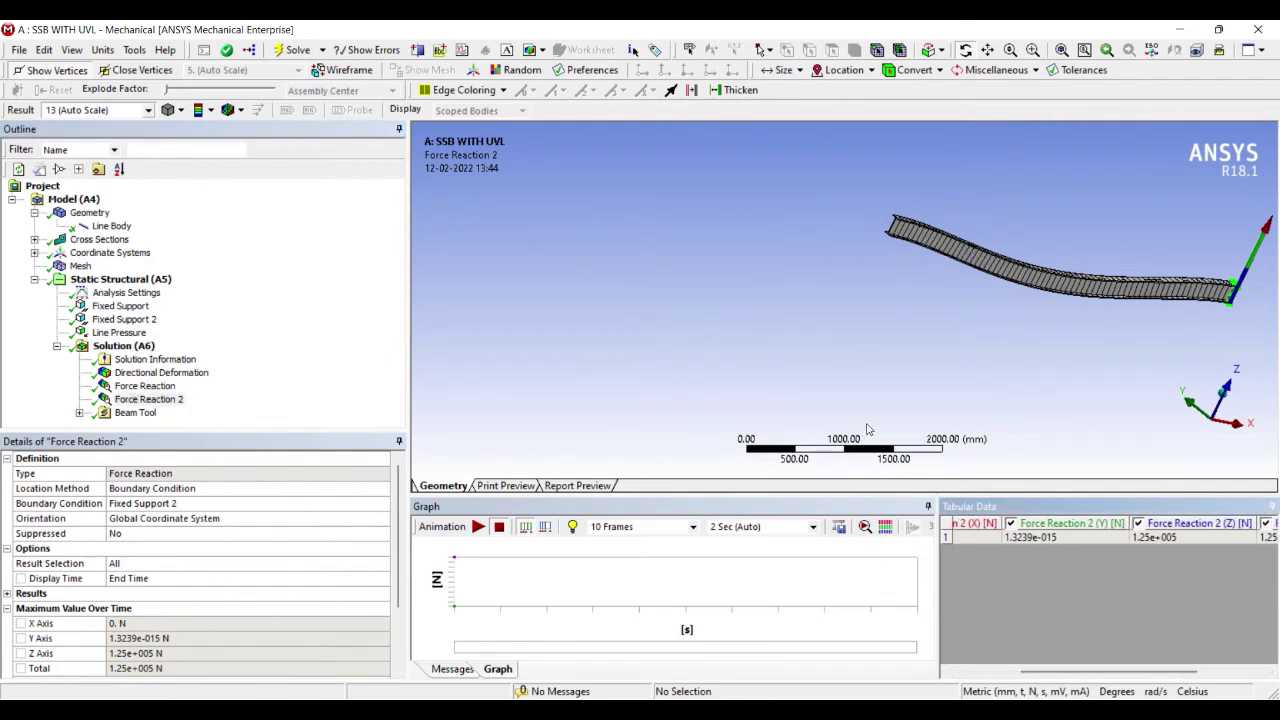
{"action": "left_click_drag", "start_coordinate": [1091, 672], "coordinate": [1141, 672]}
{"action": "left_click", "coordinate": [1105, 538]}
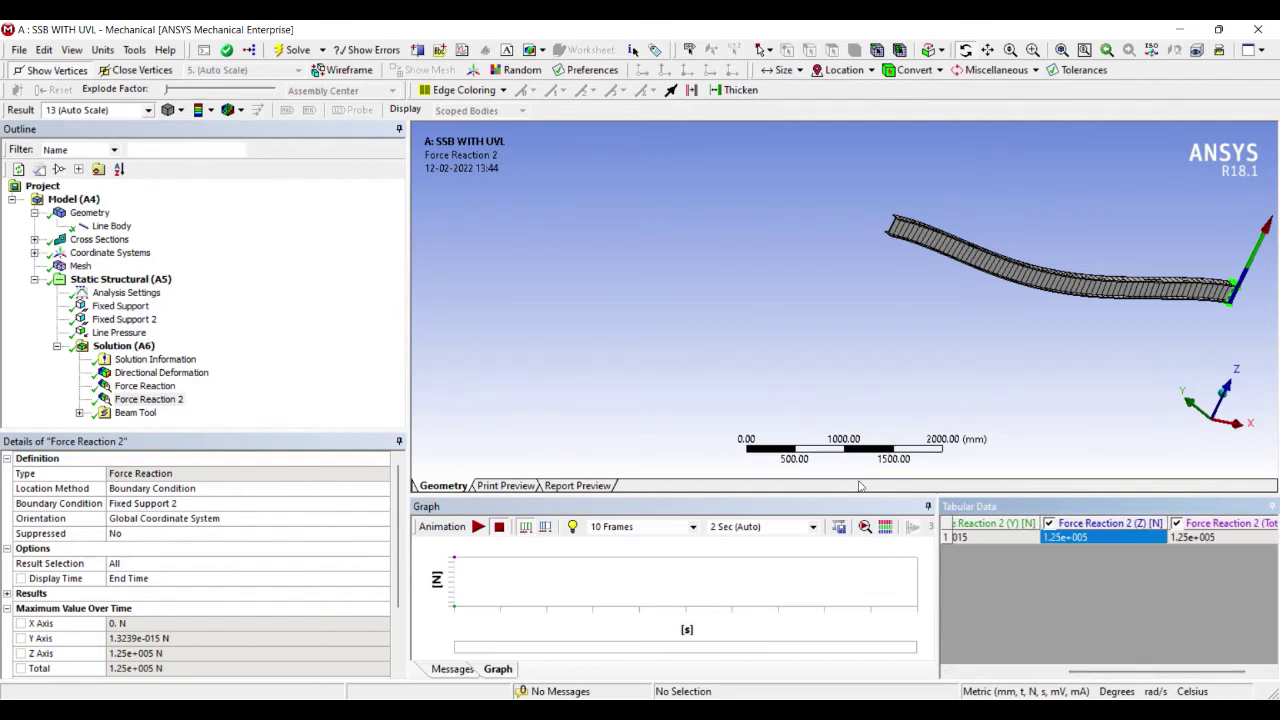
Step: Return to the first Force Reaction probe and highlight its Z value in the tabular data
{"action": "left_click", "coordinate": [142, 386]}
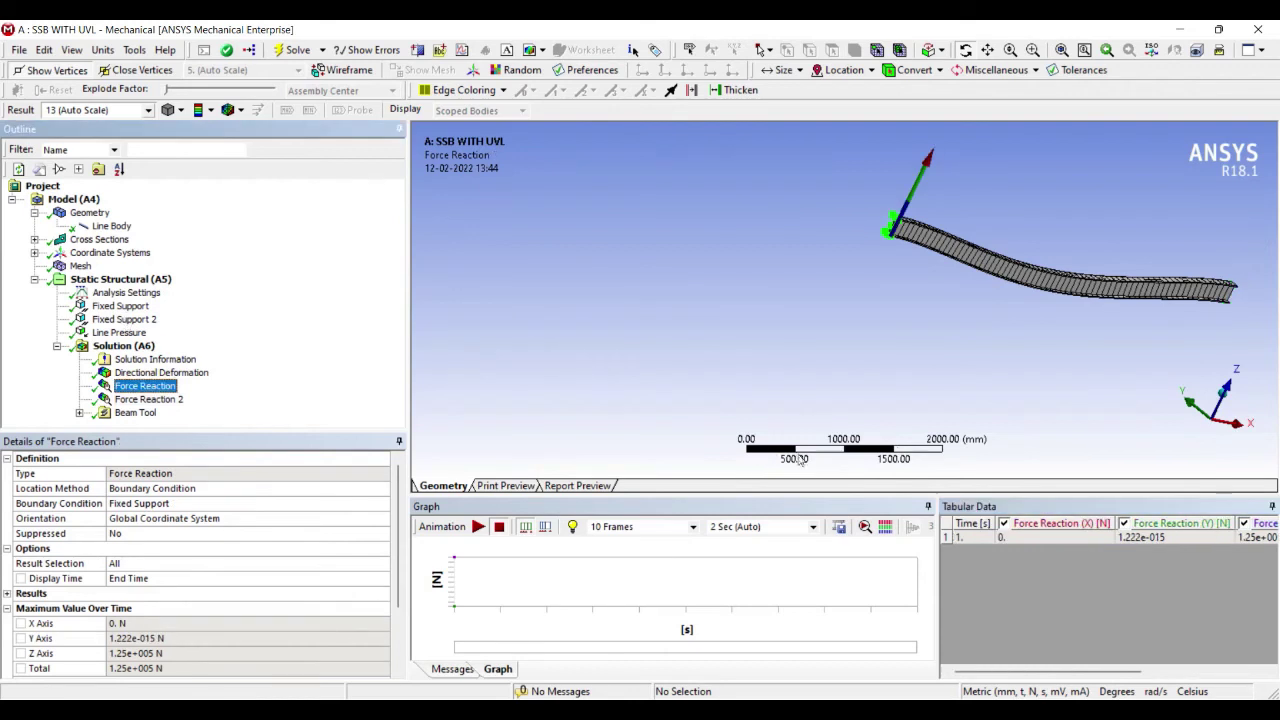
{"action": "left_click", "coordinate": [948, 507]}
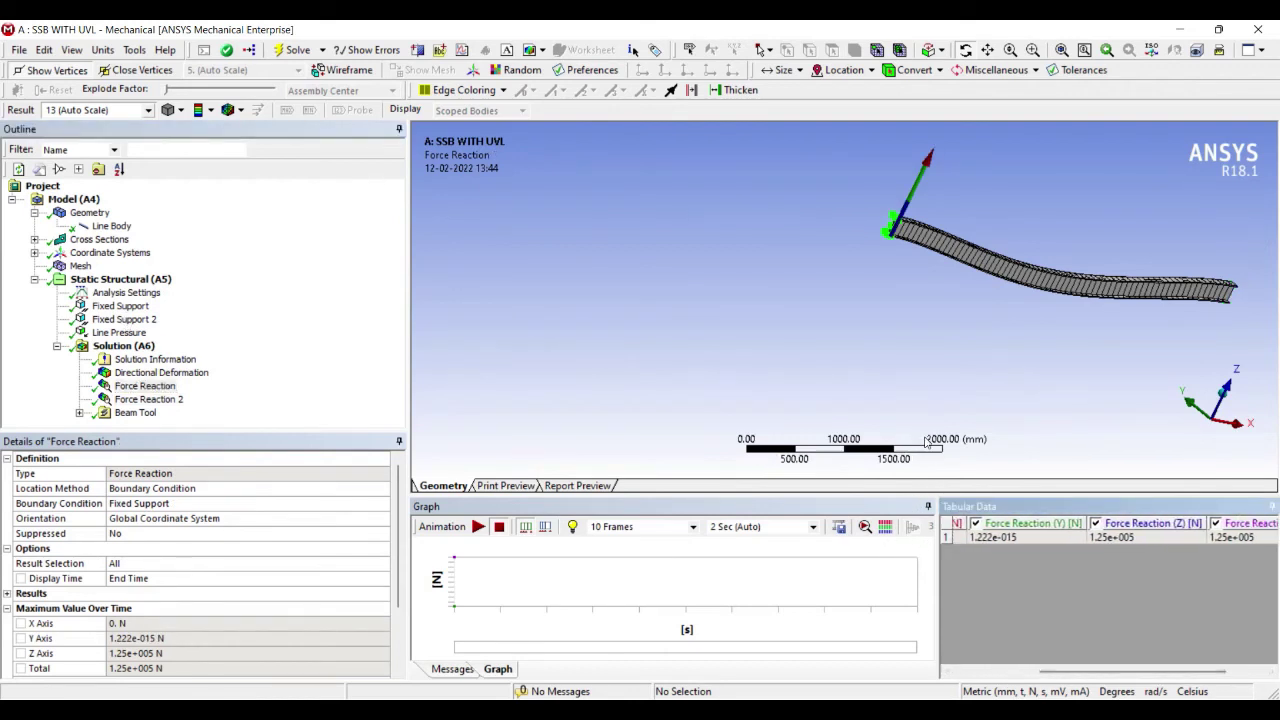
{"action": "left_click", "coordinate": [1147, 538]}
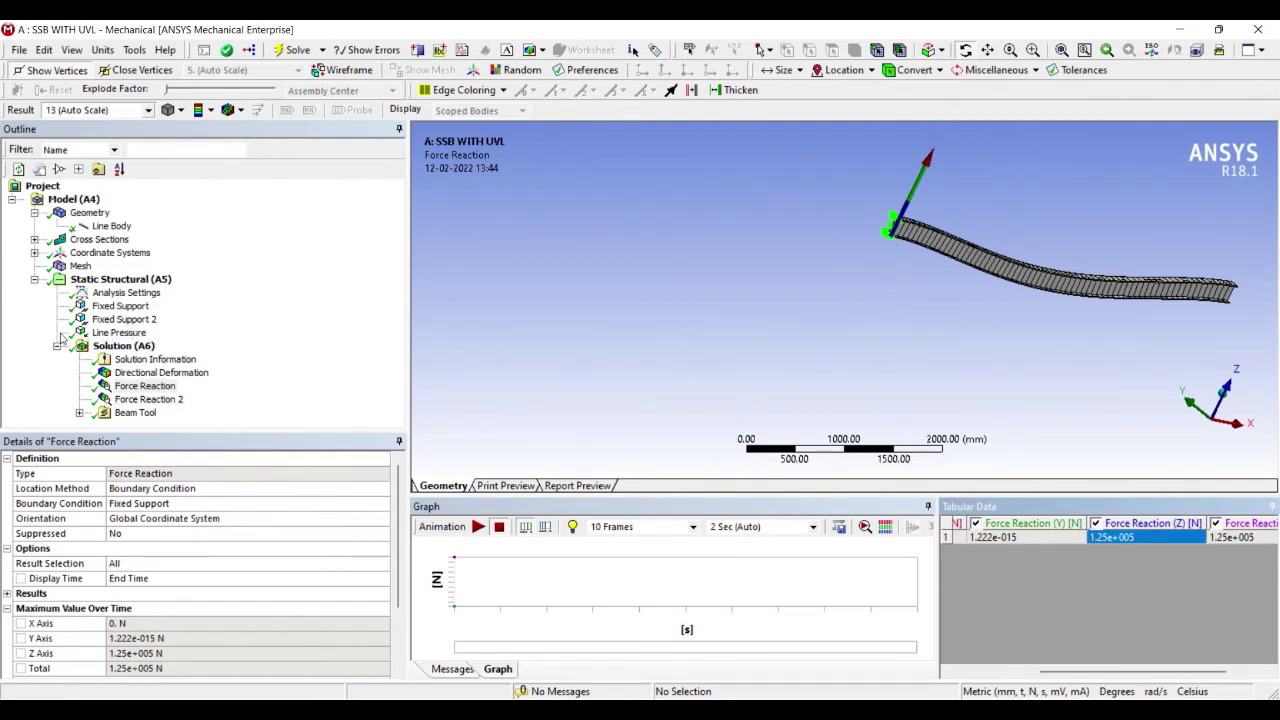
Step: Expand the Beam Tool and display its Direct Stress and Minimum Combined Stress results
{"action": "left_click", "coordinate": [80, 413]}
{"action": "key", "text": "Down"}
{"action": "key", "text": "Down"}
{"action": "key", "text": "Down"}
{"action": "key", "text": "Down"}
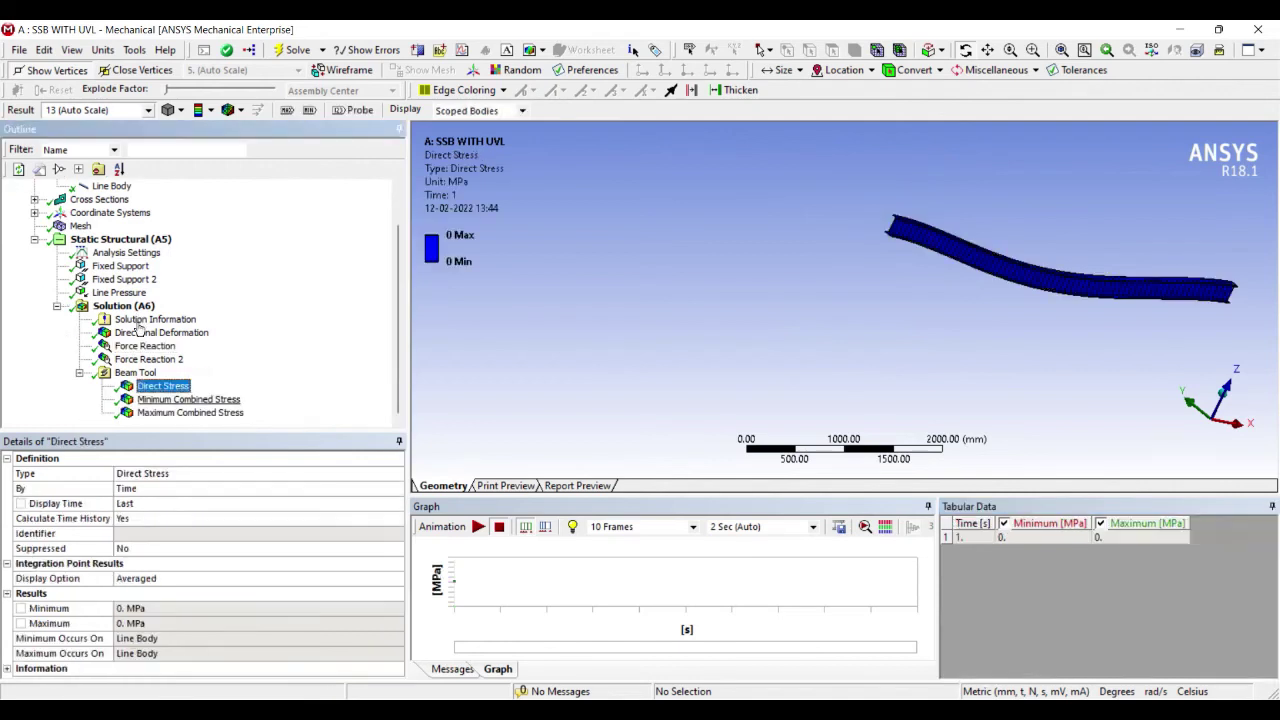
{"action": "scroll", "coordinate": [837, 245], "scroll_direction": "up", "scroll_amount": 2}
{"action": "scroll", "coordinate": [848, 245], "scroll_direction": "down", "scroll_amount": 3}
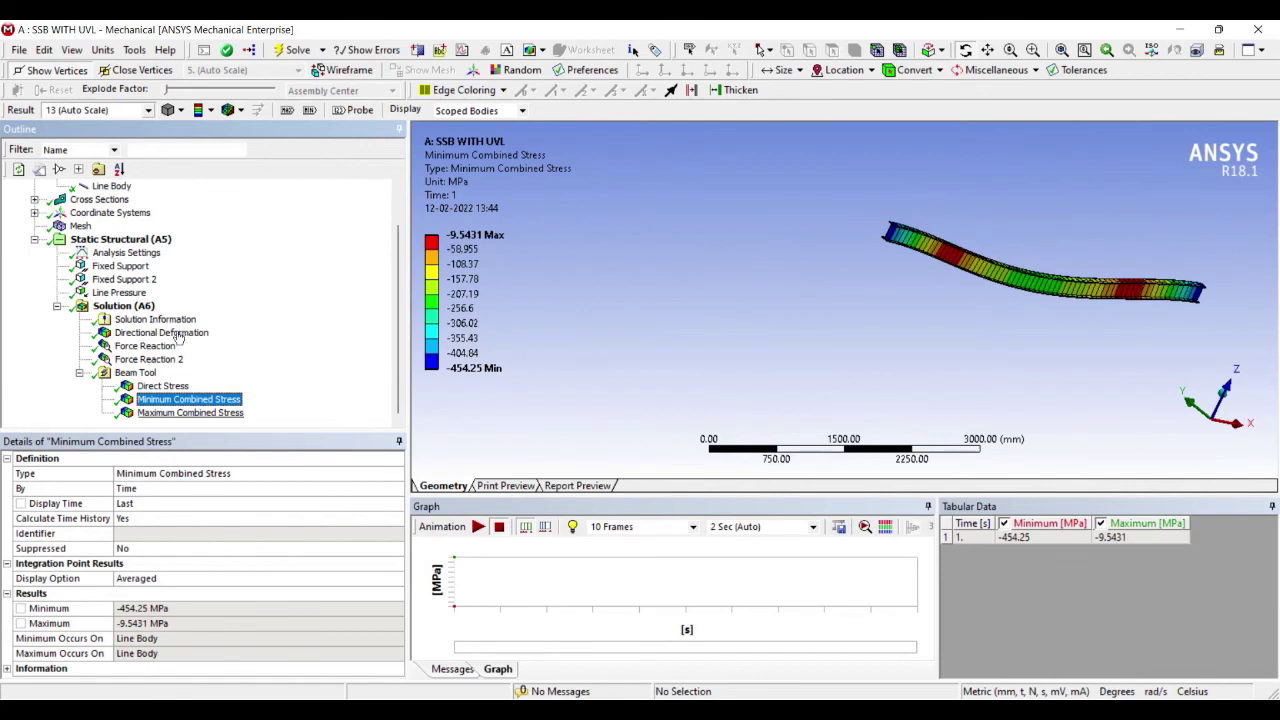
Step: Display the Maximum Combined Stress result, play its animation and pause it
{"action": "key", "text": "Down"}
{"action": "left_click", "coordinate": [478, 527]}
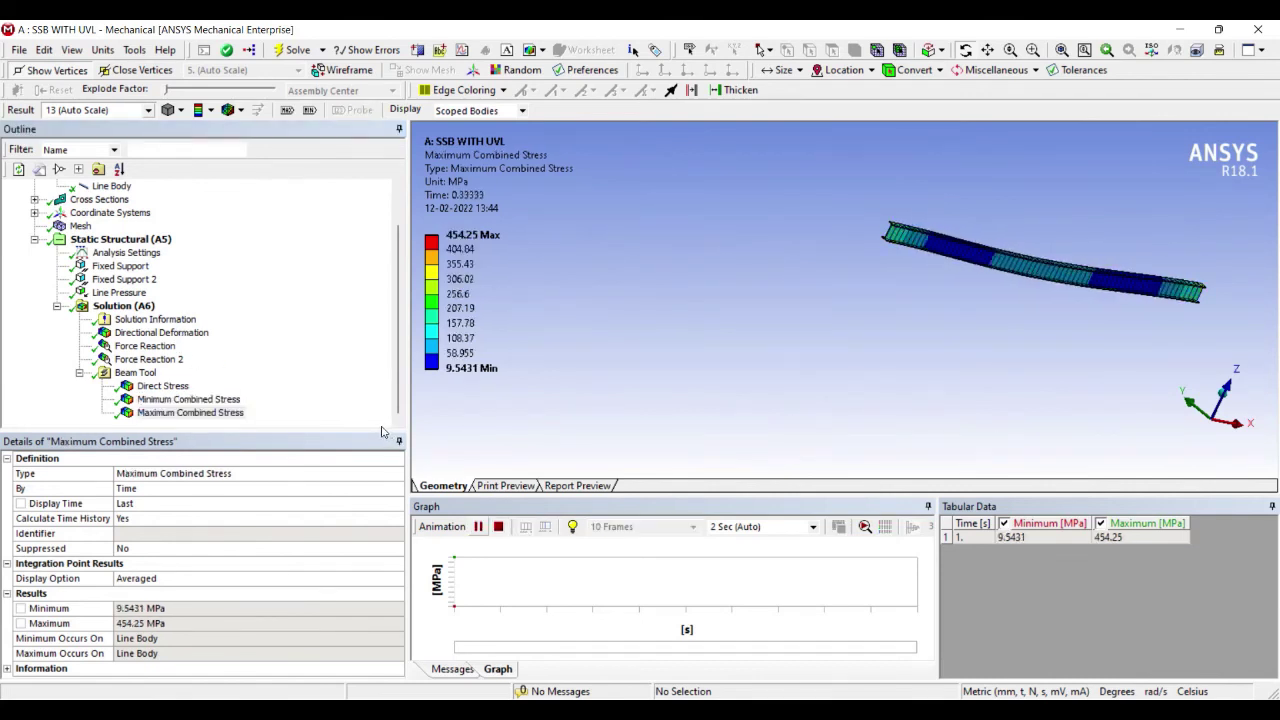
{"action": "left_click", "coordinate": [381, 431]}
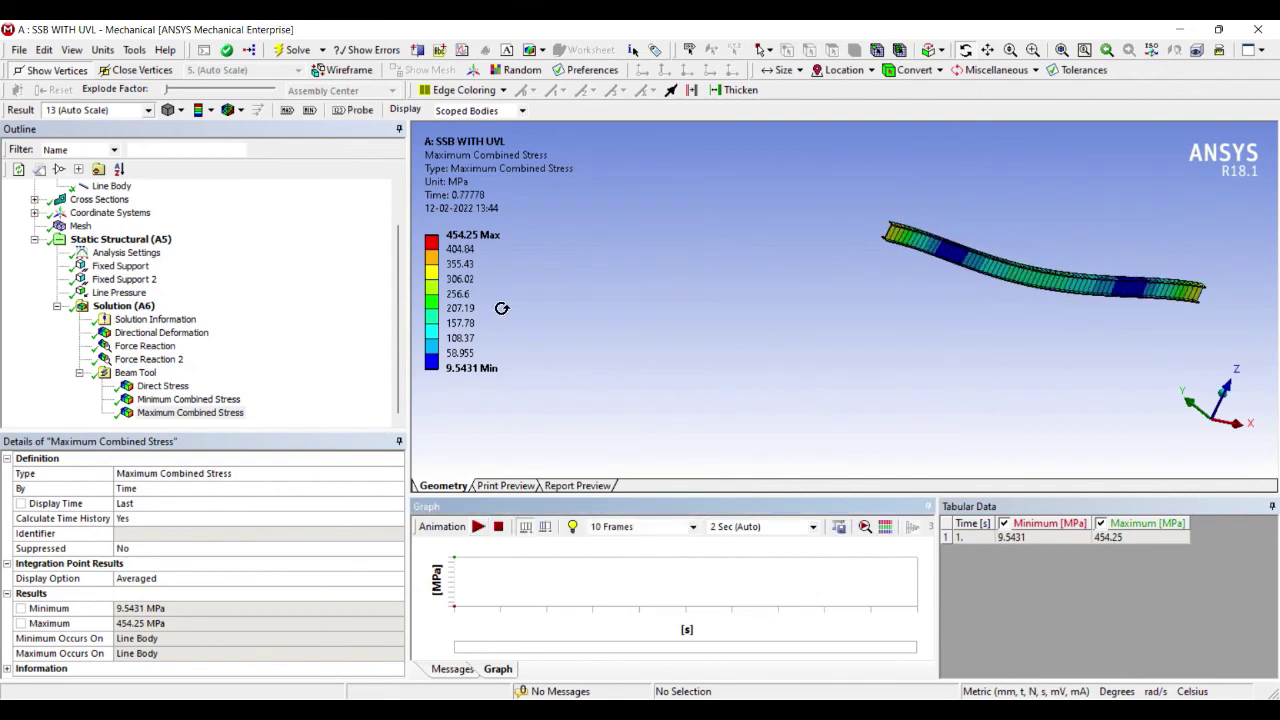
Step: Return to the Directional Deformation result
{"action": "left_click", "coordinate": [161, 332]}
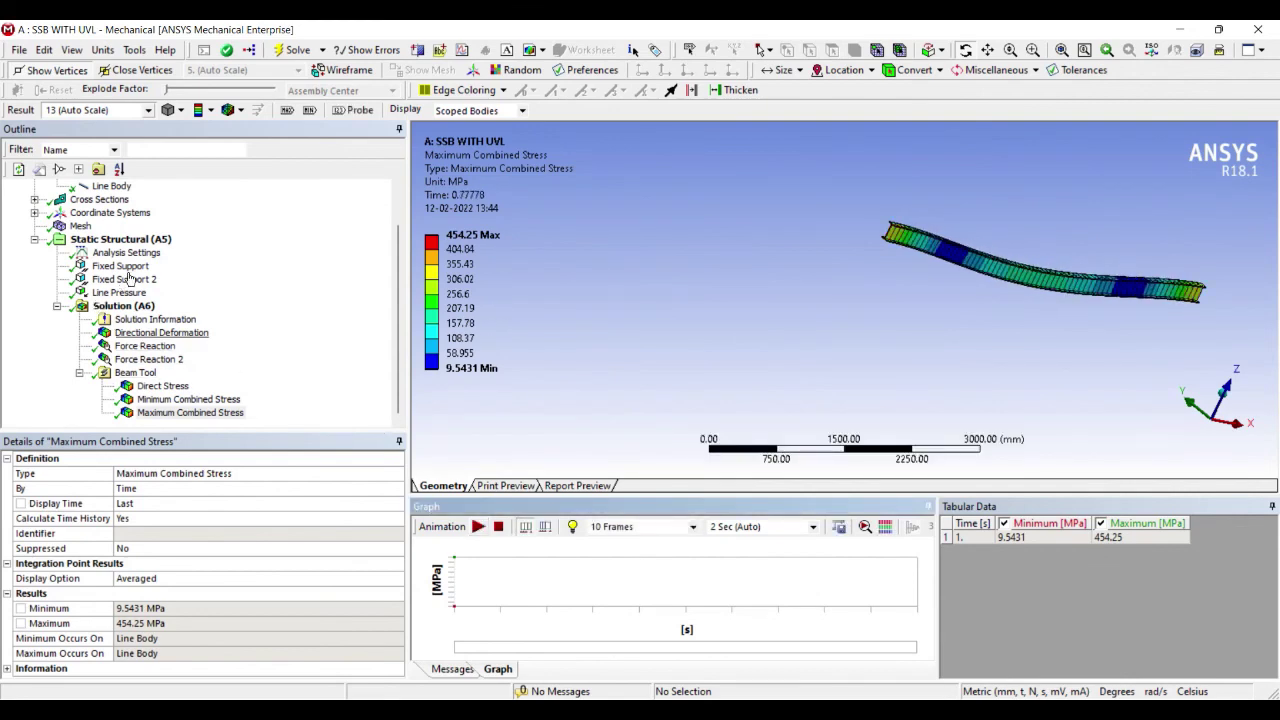